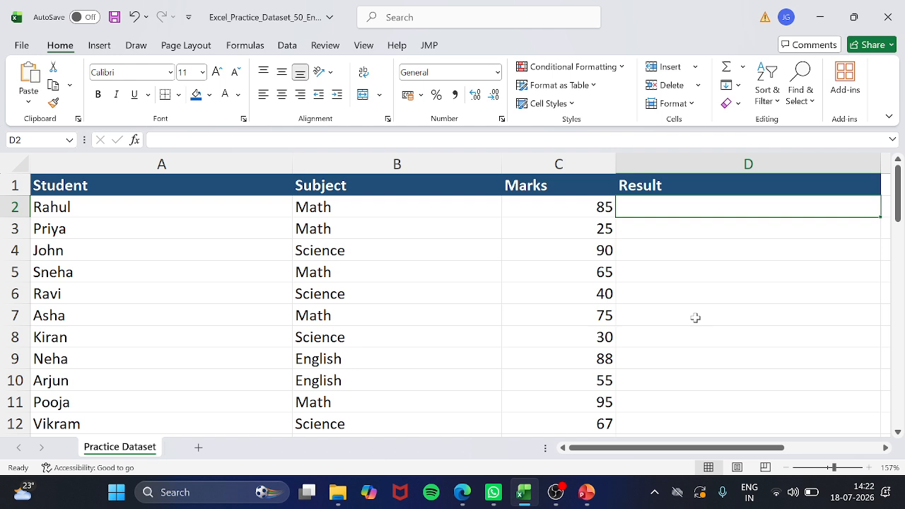
Step: Enter the formula =IF(C2>=35,"Pass","Fail") in cell D2 of the Result column
{"action": "type", "text": "="}
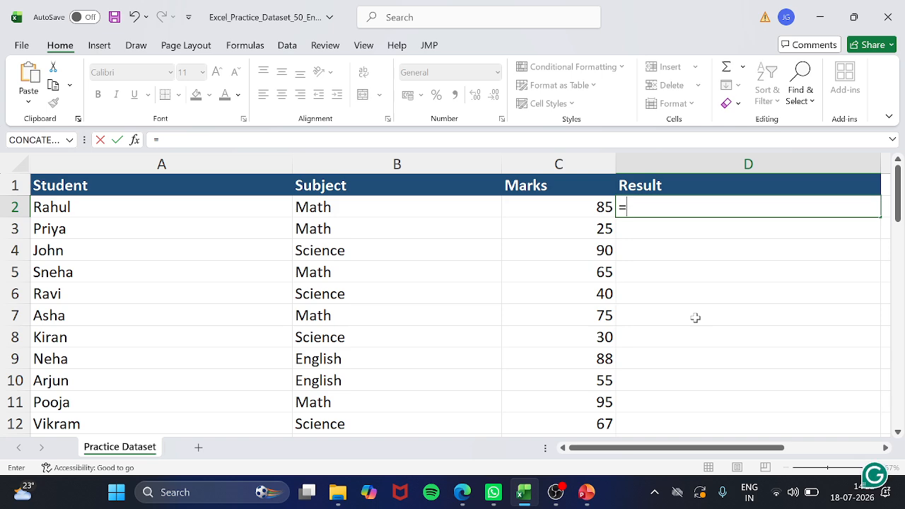
{"action": "type", "text": "if("}
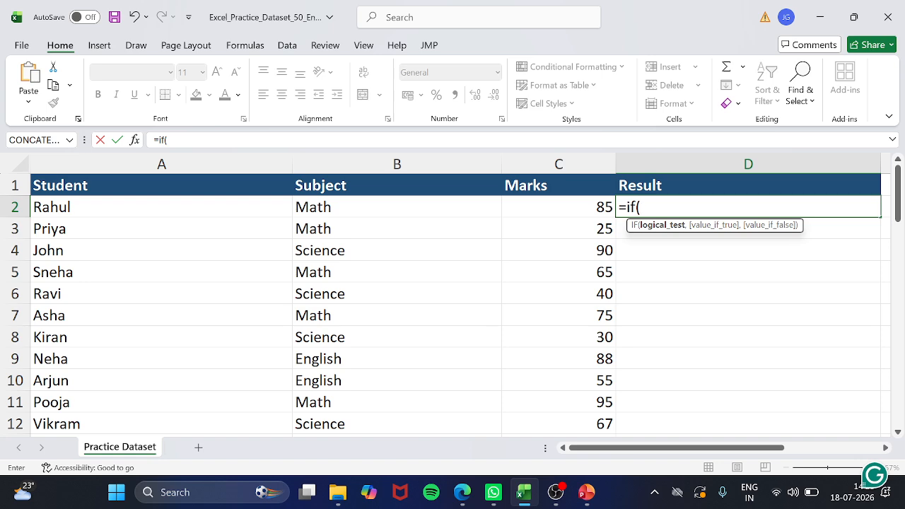
{"action": "left_click", "coordinate": [522, 208]}
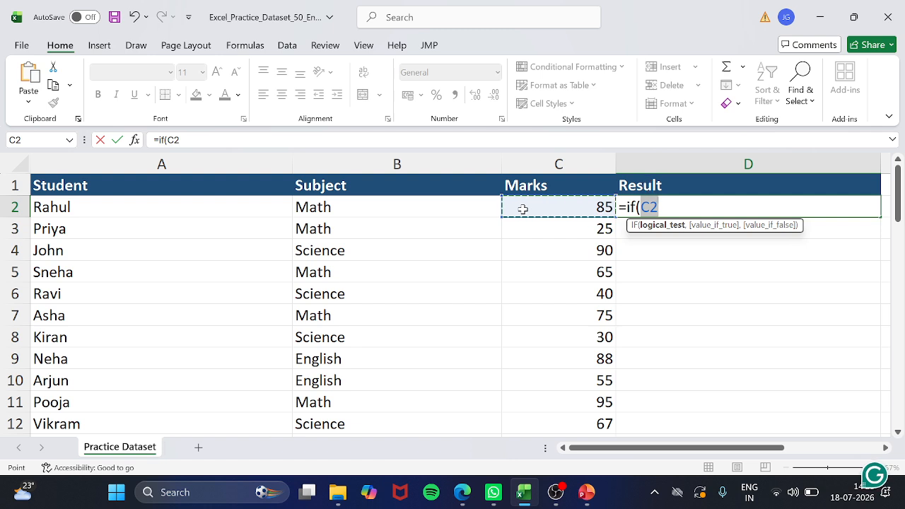
{"action": "type", "text": ">="}
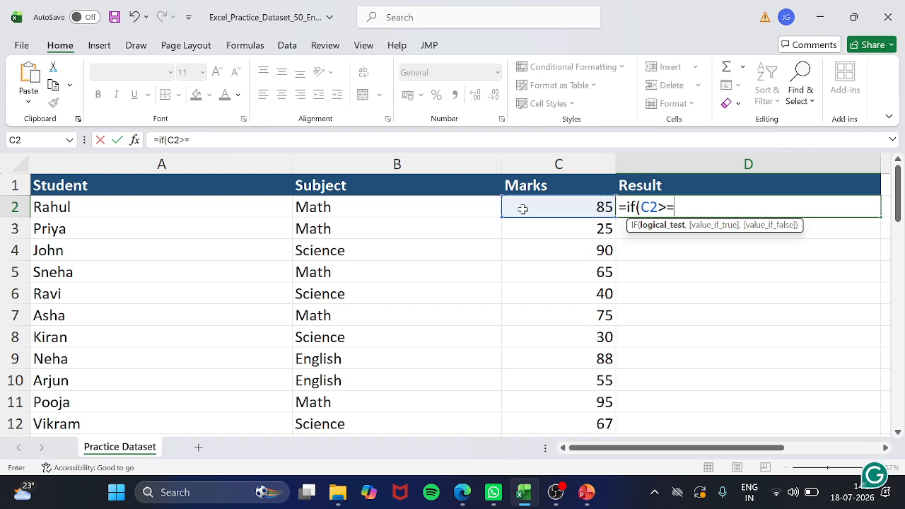
{"action": "type", "text": "35,\"Pa"}
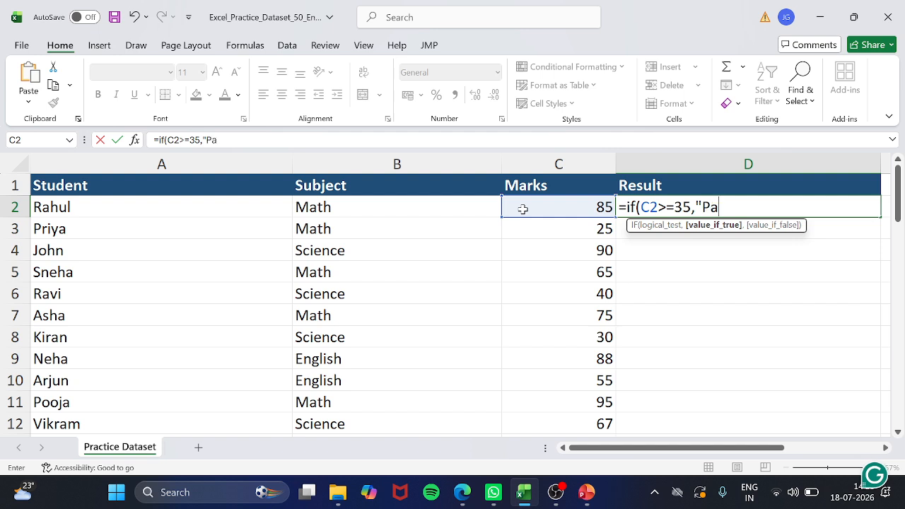
{"action": "type", "text": "ss\","}
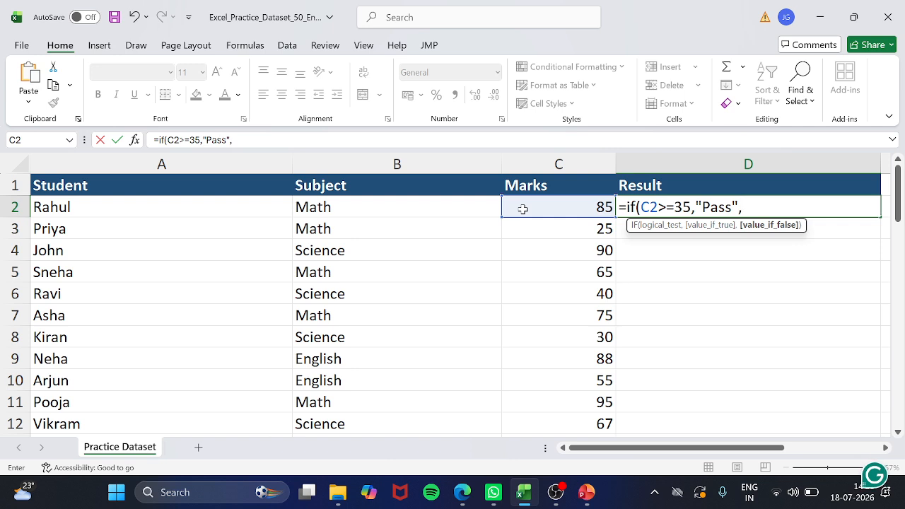
{"action": "type", "text": "\"Fail\")"}
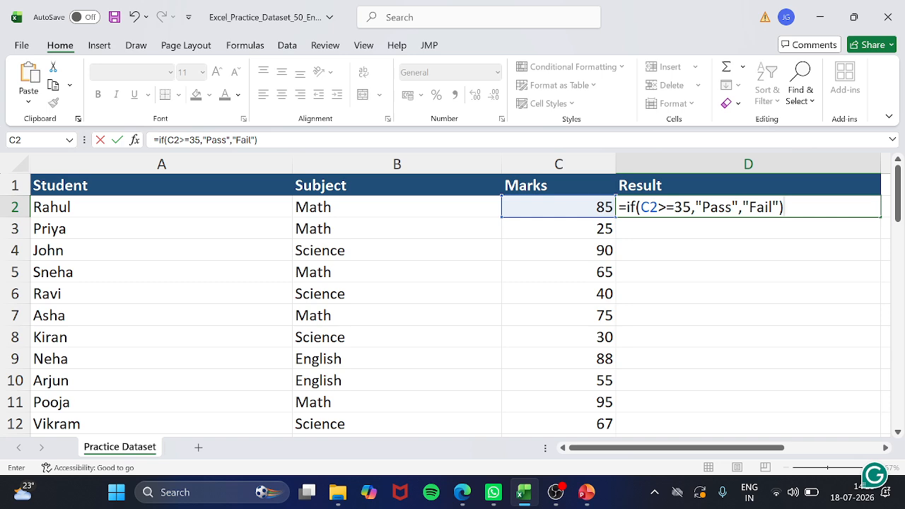
{"action": "key", "text": "Return"}
Step: Fill the IF formula from D2 down the Result column to the last student row
{"action": "scroll", "coordinate": [776, 205], "scroll_direction": "right", "scroll_amount": 3}
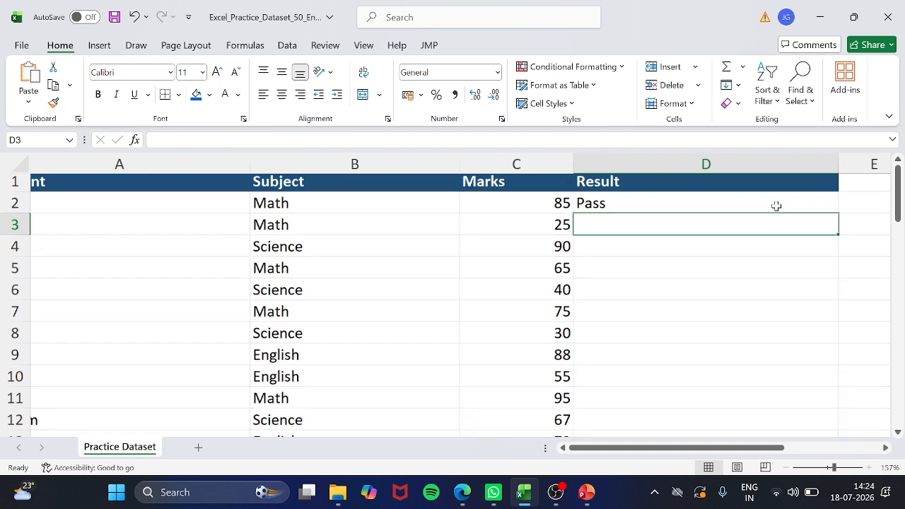
{"action": "left_click", "coordinate": [556, 206]}
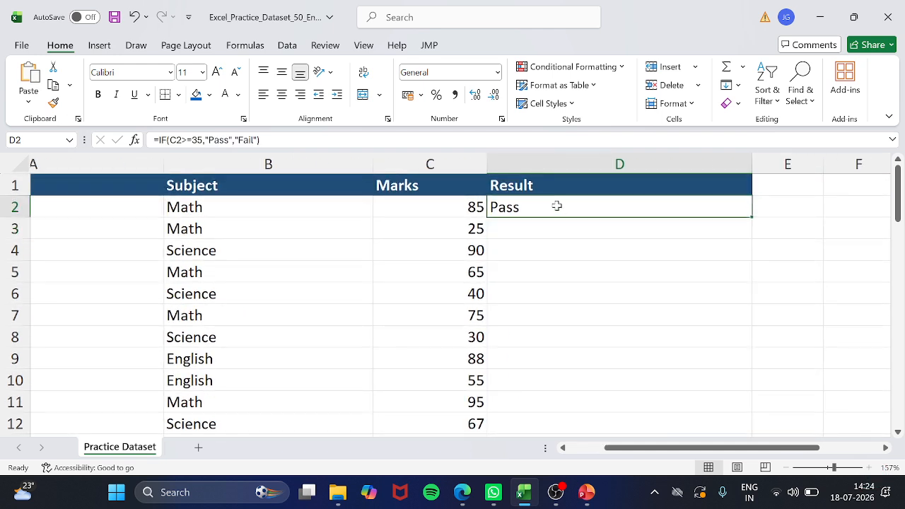
{"action": "left_click", "coordinate": [517, 226]}
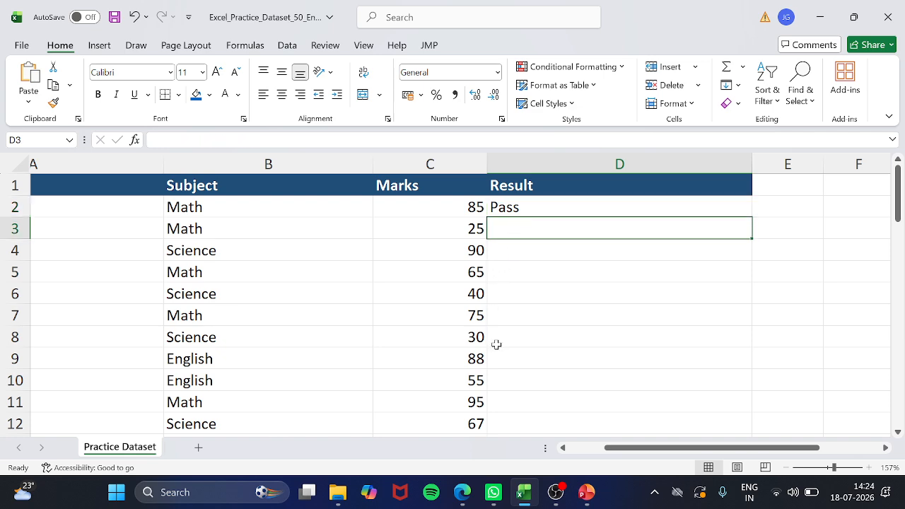
{"action": "left_click", "coordinate": [566, 205]}
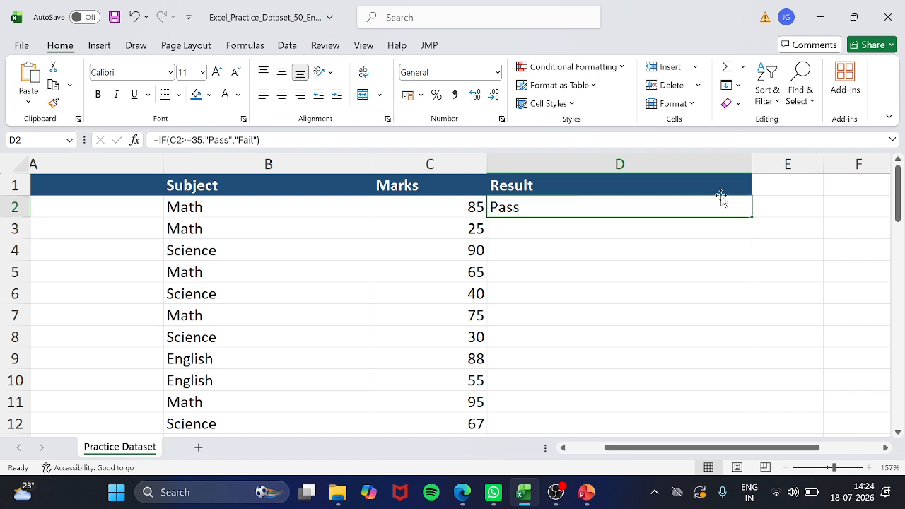
{"action": "double_click", "coordinate": [751, 216]}
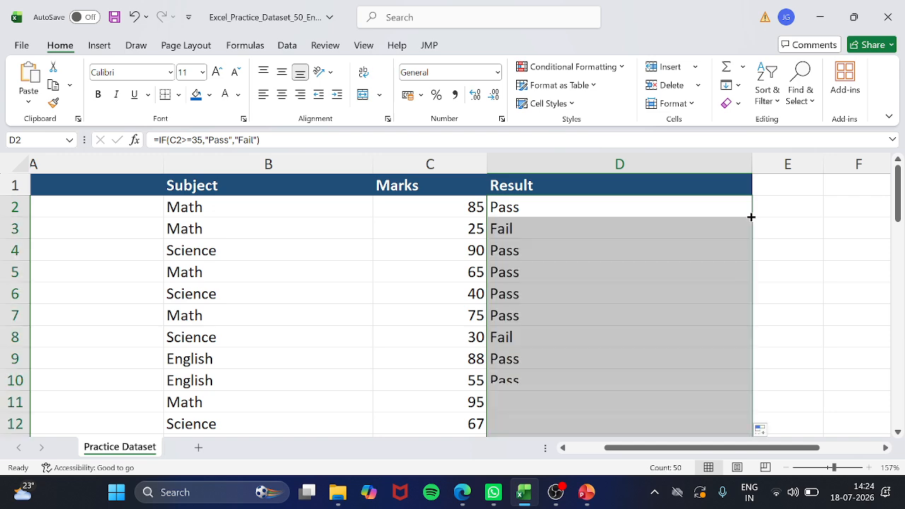
Step: Check the filled Result column against the marks through the whole student list, down to the last row
{"action": "scroll", "coordinate": [641, 339], "scroll_direction": "down", "scroll_amount": 15}
{"action": "scroll", "coordinate": [641, 339], "scroll_direction": "up", "scroll_amount": 15}
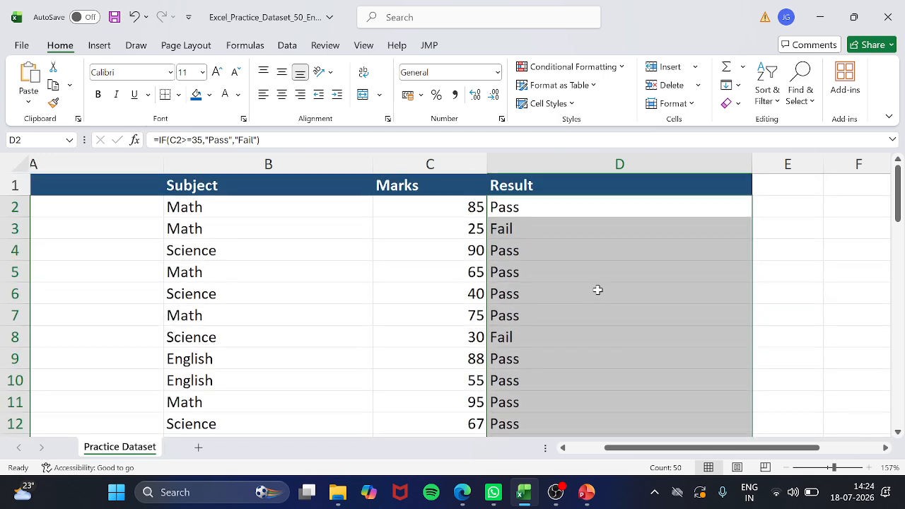
{"action": "left_click", "coordinate": [597, 290]}
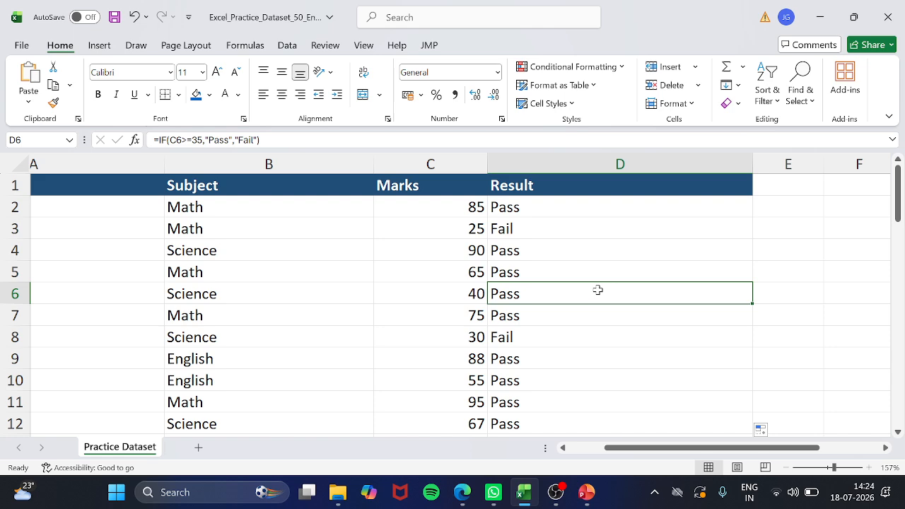
{"action": "scroll", "coordinate": [597, 290], "scroll_direction": "down", "scroll_amount": 2}
{"action": "scroll", "coordinate": [430, 414], "scroll_direction": "down", "scroll_amount": 3}
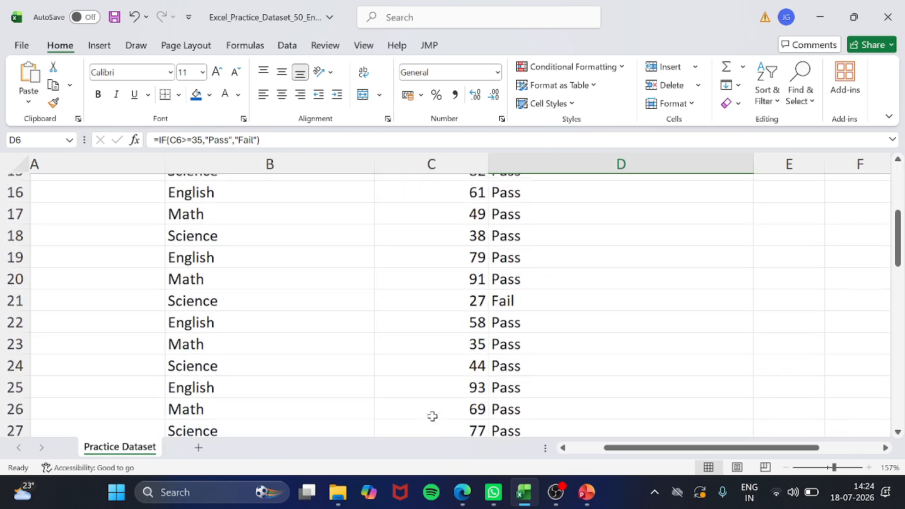
{"action": "scroll", "coordinate": [438, 362], "scroll_direction": "down", "scroll_amount": 1}
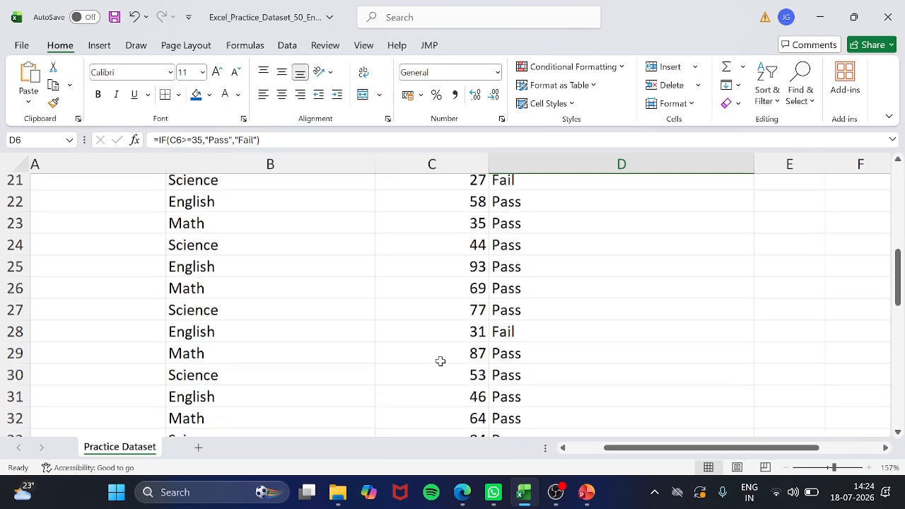
{"action": "scroll", "coordinate": [438, 361], "scroll_direction": "down", "scroll_amount": 2}
{"action": "scroll", "coordinate": [600, 259], "scroll_direction": "up", "scroll_amount": 8}
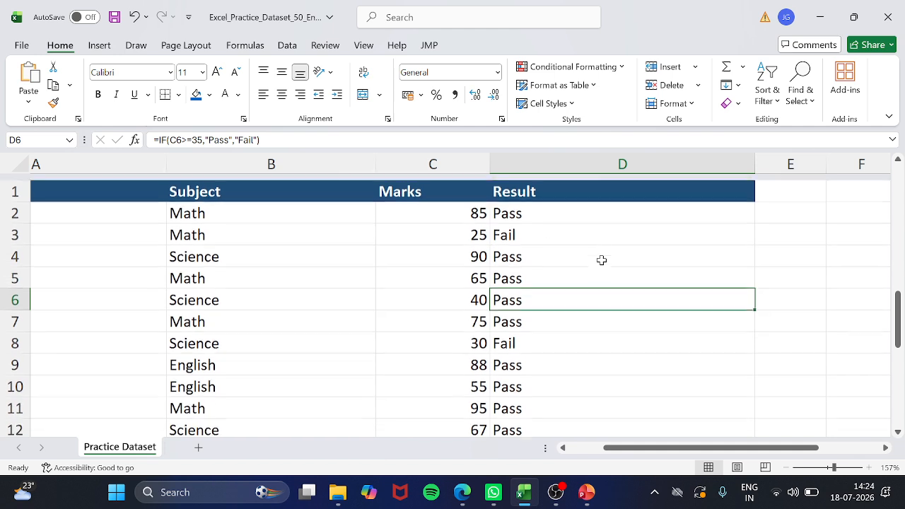
{"action": "left_click", "coordinate": [531, 205]}
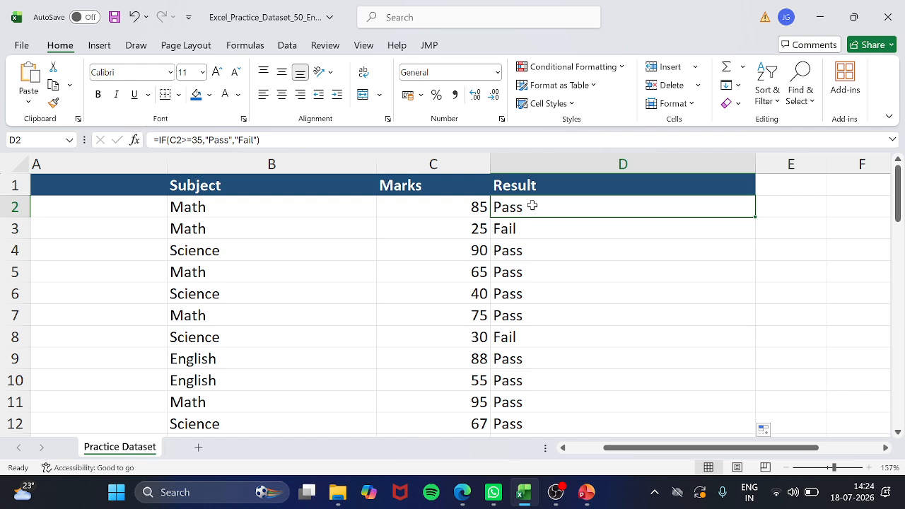
{"action": "scroll", "coordinate": [531, 205], "scroll_direction": "left", "scroll_amount": 1}
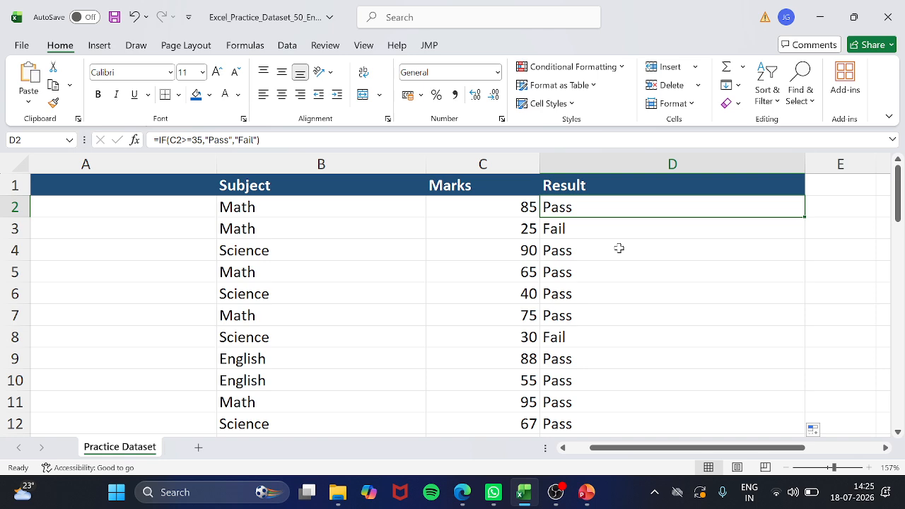
{"action": "scroll", "coordinate": [618, 248], "scroll_direction": "left", "scroll_amount": 2}
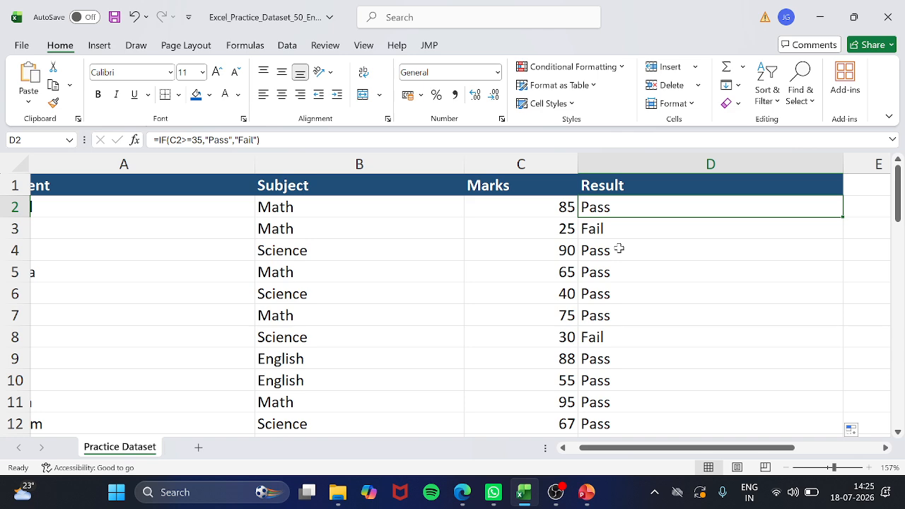
{"action": "scroll", "coordinate": [617, 352], "scroll_direction": "down", "scroll_amount": 9}
{"action": "scroll", "coordinate": [617, 351], "scroll_direction": "down", "scroll_amount": 10}
{"action": "scroll", "coordinate": [617, 351], "scroll_direction": "up", "scroll_amount": 1}
{"action": "scroll", "coordinate": [617, 351], "scroll_direction": "down", "scroll_amount": 4, "text": "ctrl"}
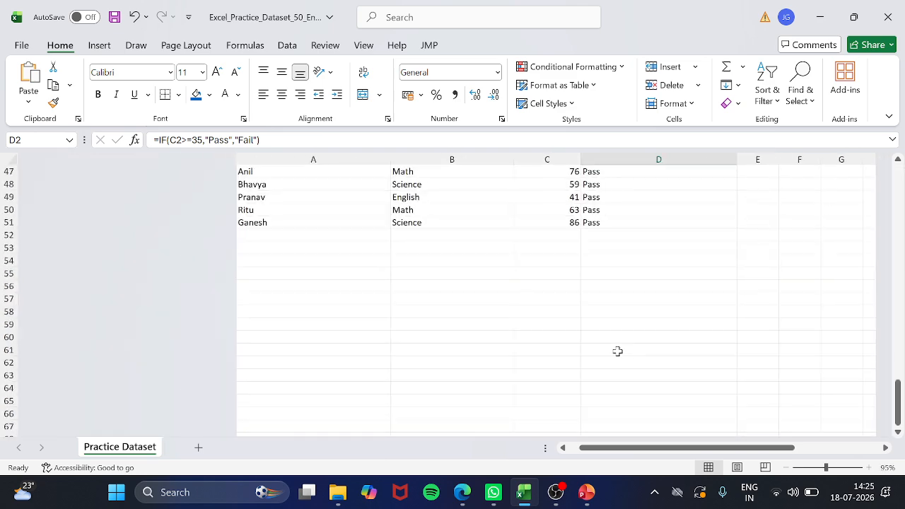
{"action": "scroll", "coordinate": [617, 352], "scroll_direction": "up", "scroll_amount": 15}
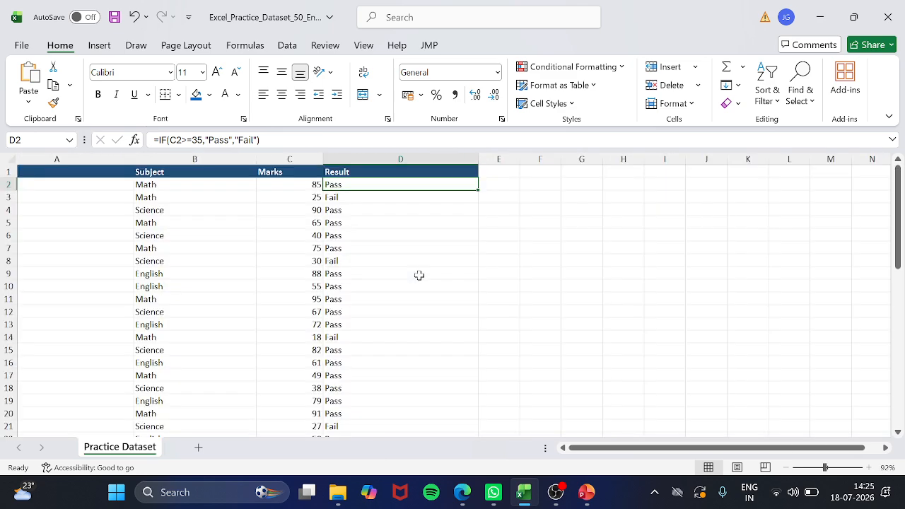
{"action": "left_click", "coordinate": [419, 275]}
{"action": "scroll", "coordinate": [419, 275], "scroll_direction": "up", "scroll_amount": 2, "text": "ctrl"}
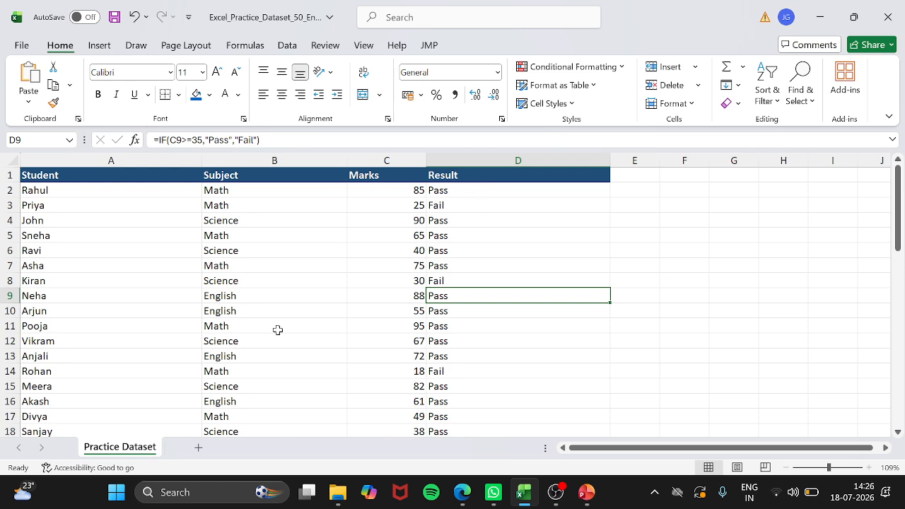
Step: Inspect the formulas in Result cells D2, D4, D5 and D7, and review the remaining rows of the list
{"action": "left_click", "coordinate": [458, 191]}
{"action": "left_click", "coordinate": [455, 224]}
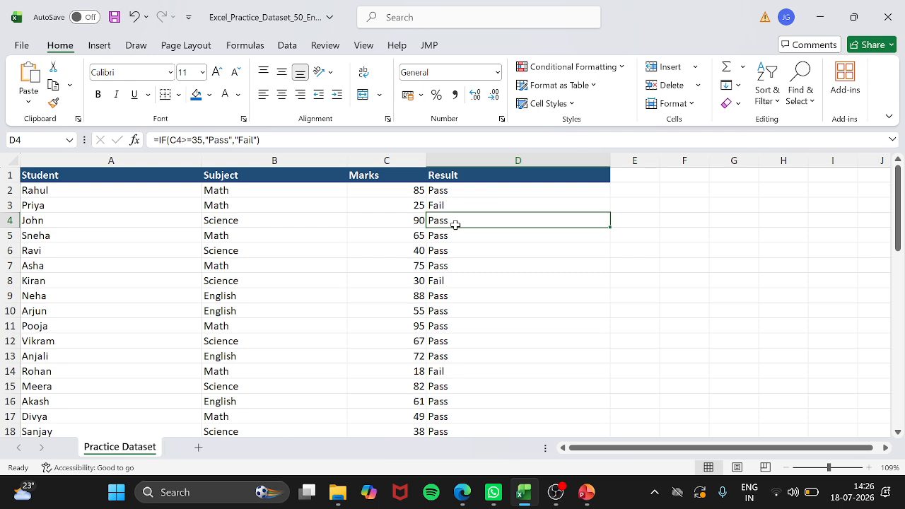
{"action": "left_click", "coordinate": [456, 234]}
{"action": "left_click", "coordinate": [442, 263]}
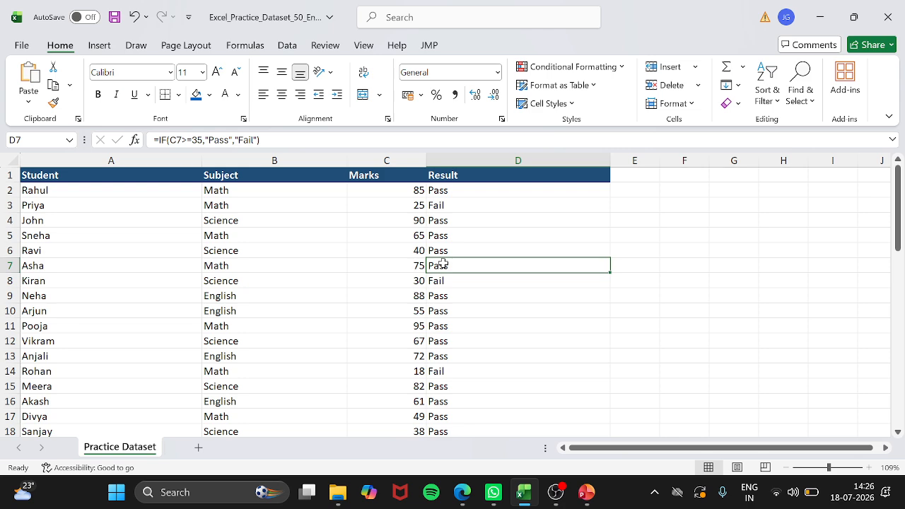
{"action": "scroll", "coordinate": [443, 263], "scroll_direction": "down", "scroll_amount": 8}
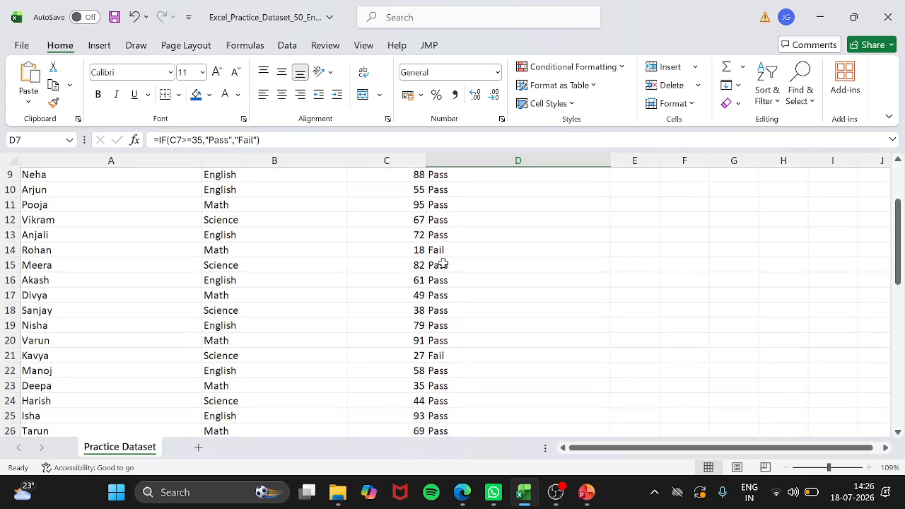
{"action": "scroll", "coordinate": [443, 264], "scroll_direction": "down", "scroll_amount": 7}
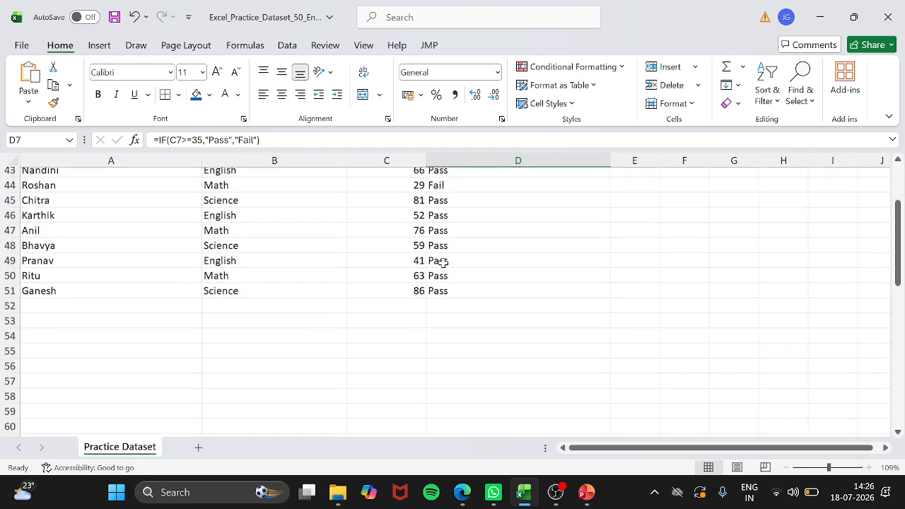
{"action": "scroll", "coordinate": [541, 236], "scroll_direction": "up", "scroll_amount": 13}
{"action": "scroll", "coordinate": [541, 236], "scroll_direction": "up", "scroll_amount": 2}
Step: Add the bold label "Countif" in cell E6 and widen column E
{"action": "left_click", "coordinate": [658, 250]}
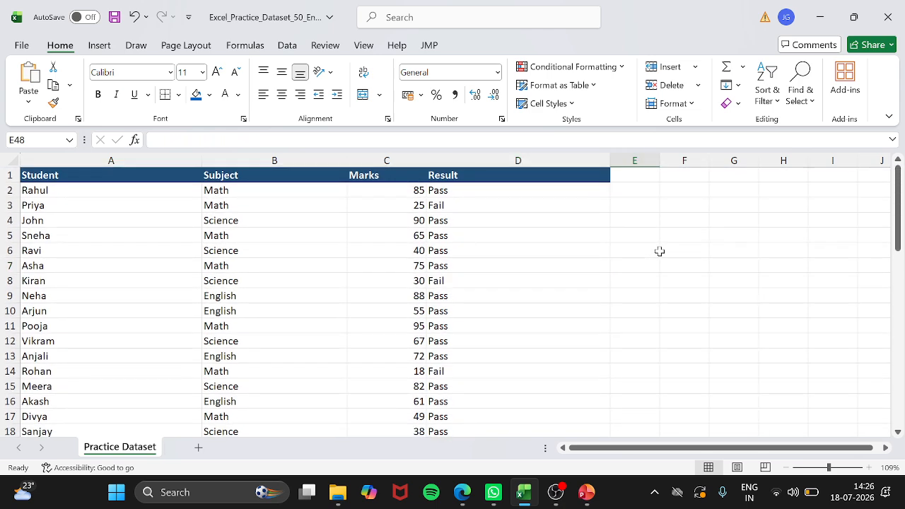
{"action": "type", "text": "Countif"}
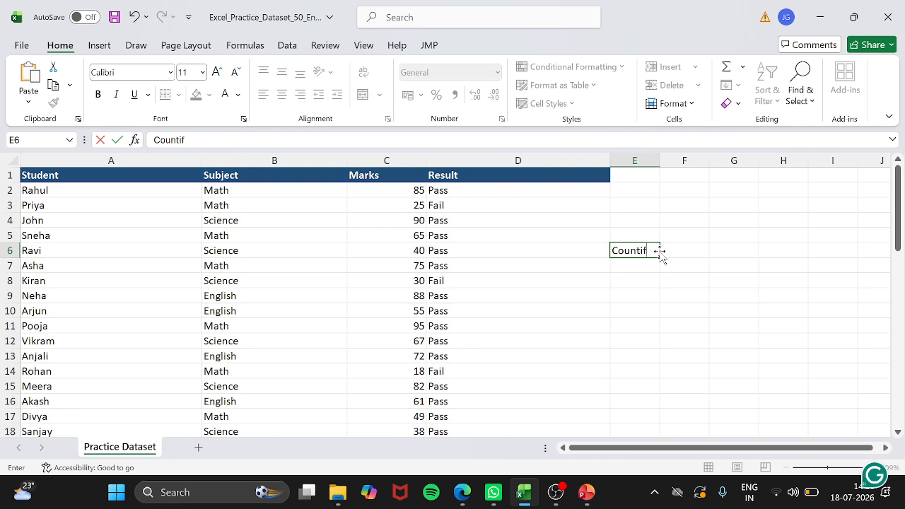
{"action": "key", "text": "Return"}
{"action": "left_click", "coordinate": [658, 251]}
{"action": "key", "text": "ctrl+b"}
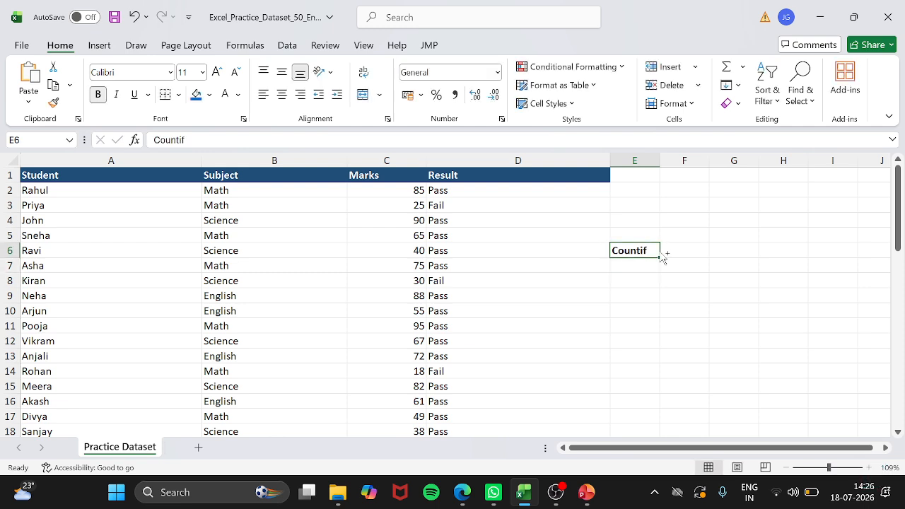
{"action": "double_click", "coordinate": [664, 161]}
{"action": "left_click_drag", "start_coordinate": [650, 157], "coordinate": [694, 158]}
Step: Count the passing students in cell E9 with the formula =COUNTIF(D2:D51,"Pass")
{"action": "left_click", "coordinate": [677, 291]}
{"action": "type", "text": "="}
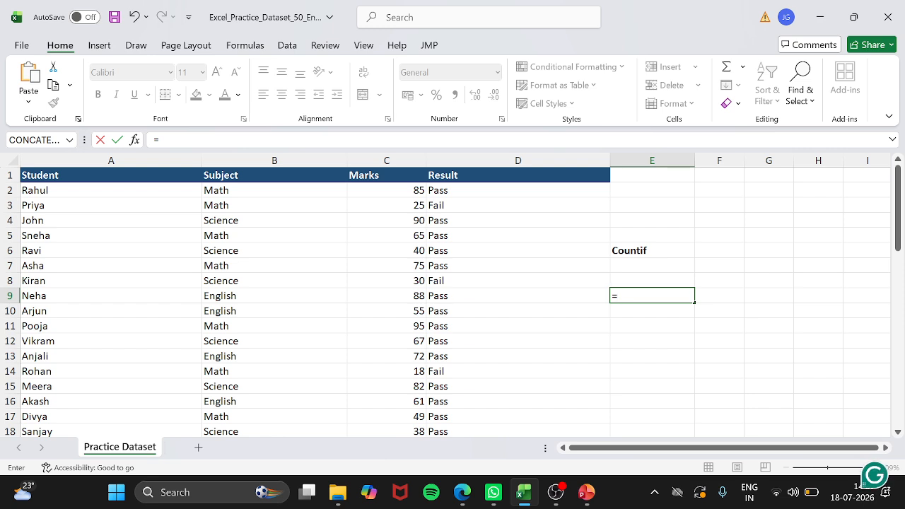
{"action": "type", "text": "countif("}
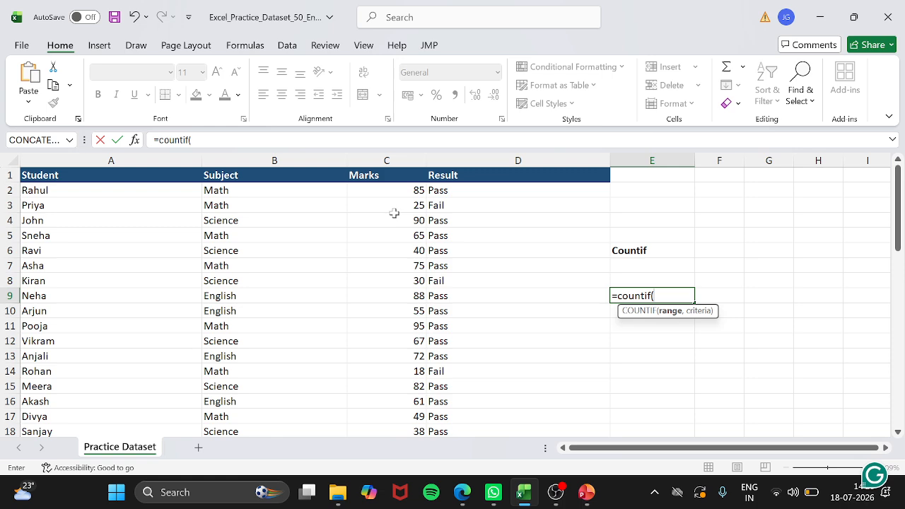
{"action": "left_click", "coordinate": [468, 195]}
{"action": "key", "text": "ctrl+shift+Down"}
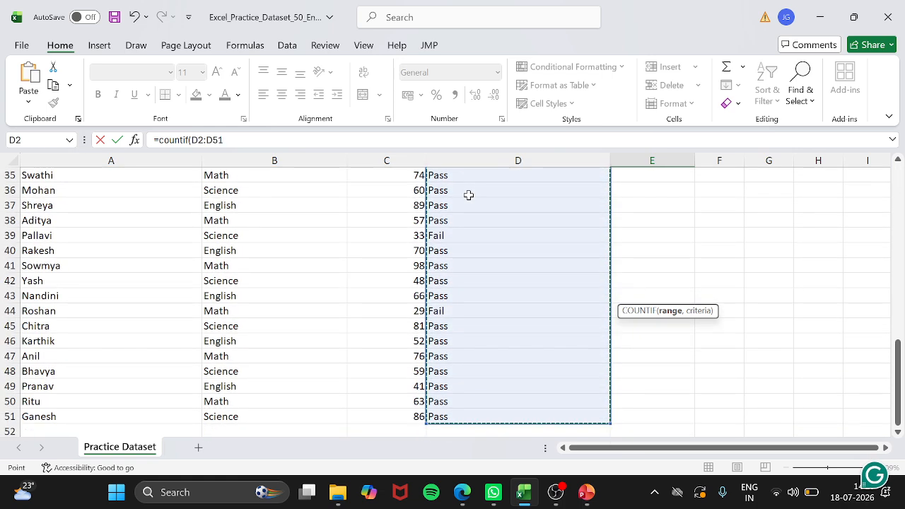
{"action": "left_click", "coordinate": [468, 195]}
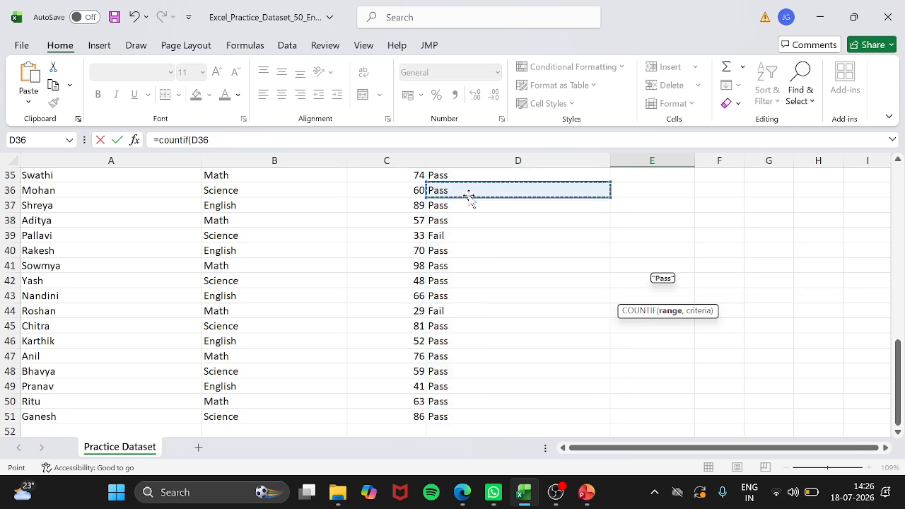
{"action": "scroll", "coordinate": [468, 195], "scroll_direction": "up", "scroll_amount": 10}
{"action": "left_click", "coordinate": [469, 195]}
{"action": "key", "text": "ctrl+shift+Down"}
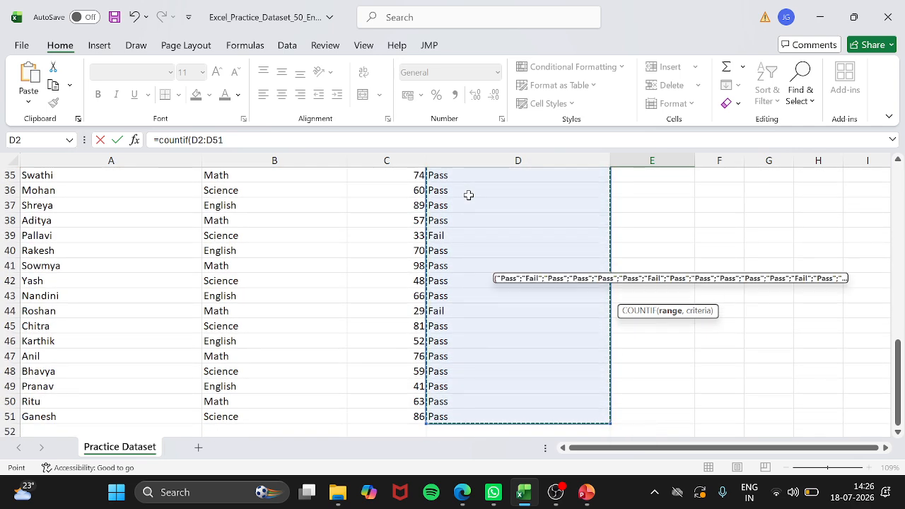
{"action": "type", "text": ","}
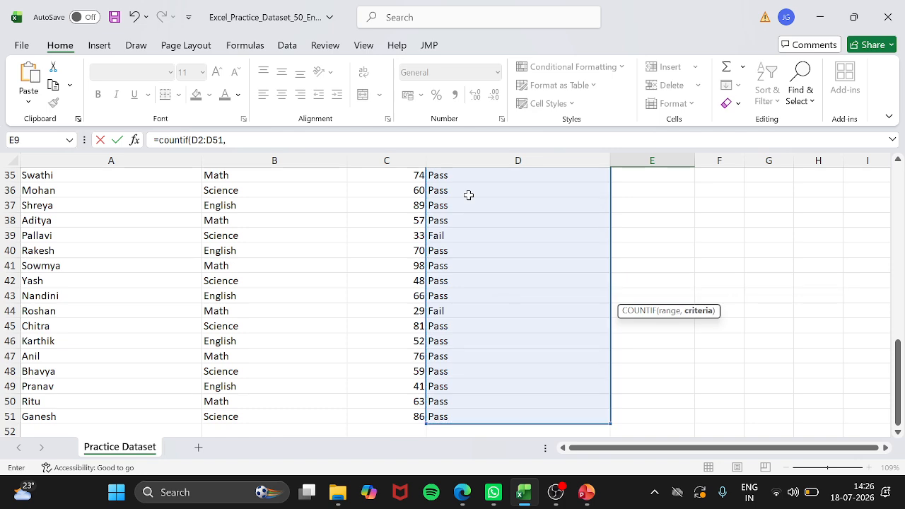
{"action": "type", "text": "\""}
{"action": "type", "text": "P"}
{"action": "type", "text": "a"}
{"action": "key", "text": "BackSpace"}
{"action": "type", "text": "ass\""}
{"action": "key", "text": "Return"}
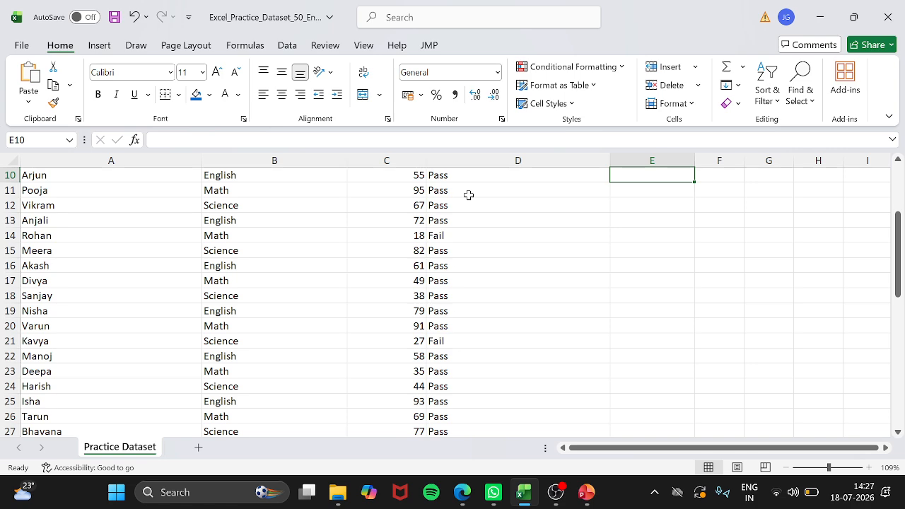
{"action": "scroll", "coordinate": [546, 199], "scroll_direction": "up", "scroll_amount": 2}
{"action": "left_click", "coordinate": [638, 293]}
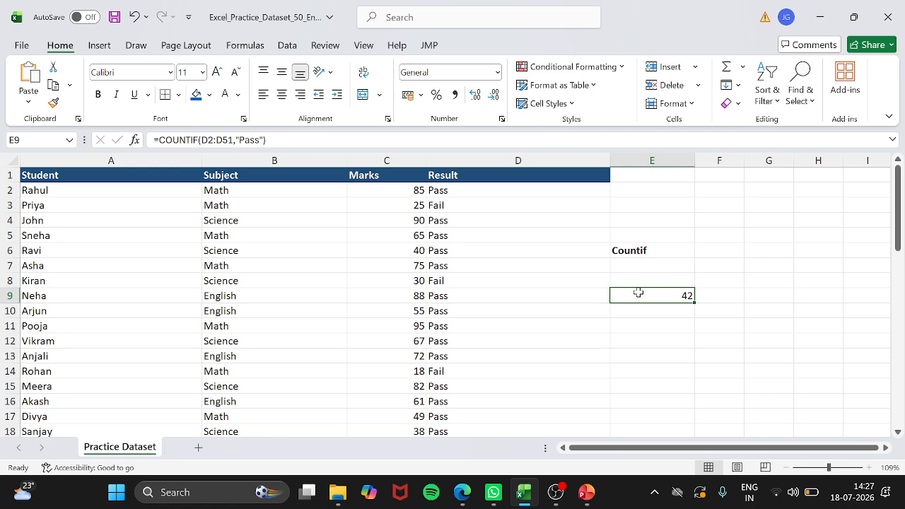
Step: Count the failing students in cell E10 with the formula =COUNTIF(D2:D51,"Fail")
{"action": "key", "text": "Down"}
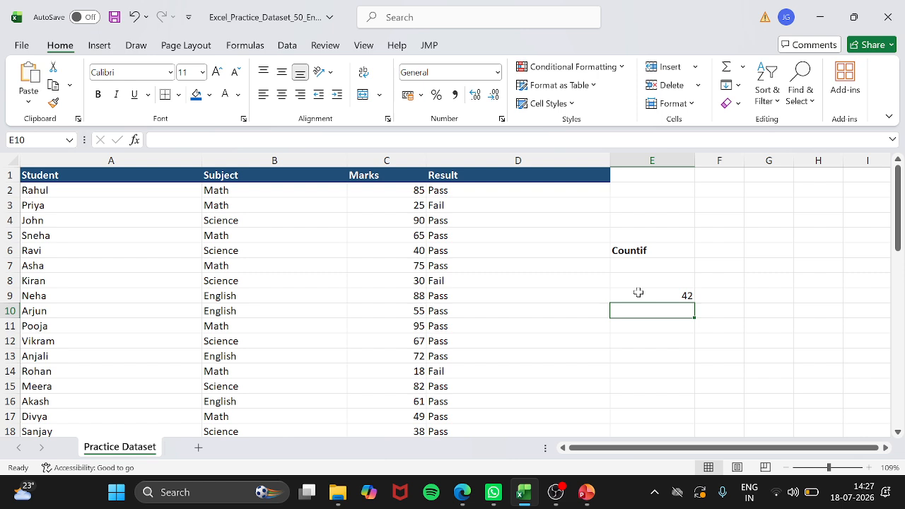
{"action": "type", "text": "=c"}
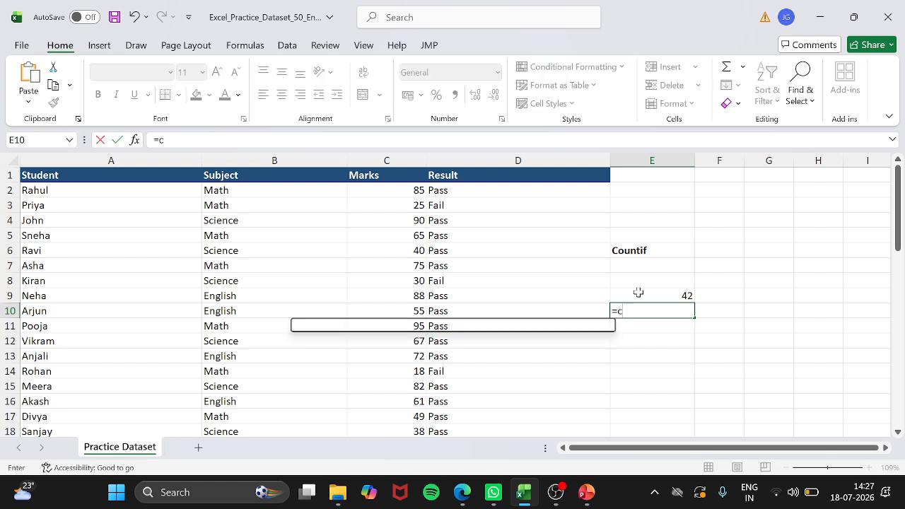
{"action": "type", "text": "ountif("}
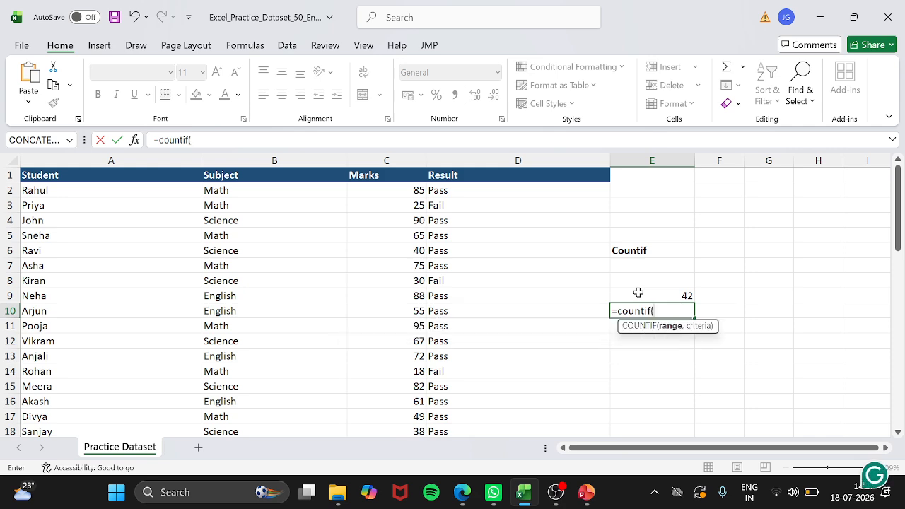
{"action": "left_click", "coordinate": [499, 189]}
{"action": "key", "text": "ctrl+shift+Down"}
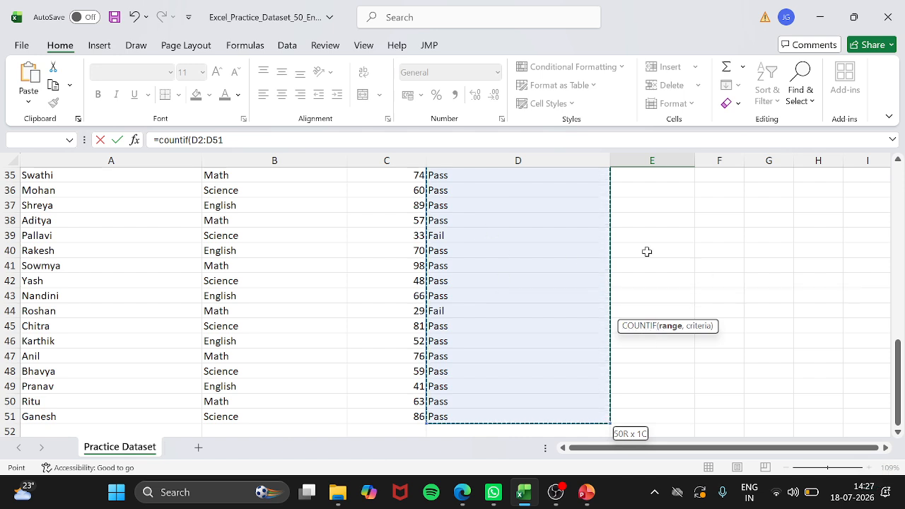
{"action": "type", "text": ","}
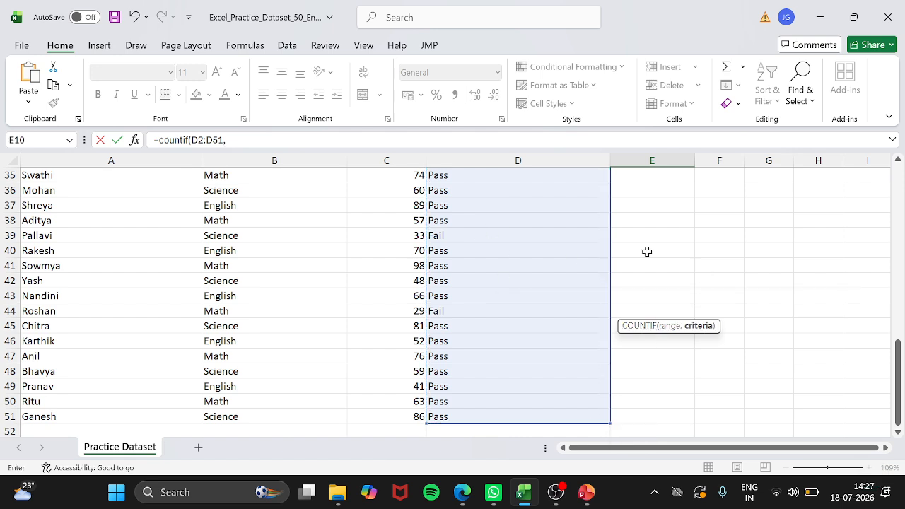
{"action": "type", "text": "\"Fa"}
{"action": "key", "text": "Return"}
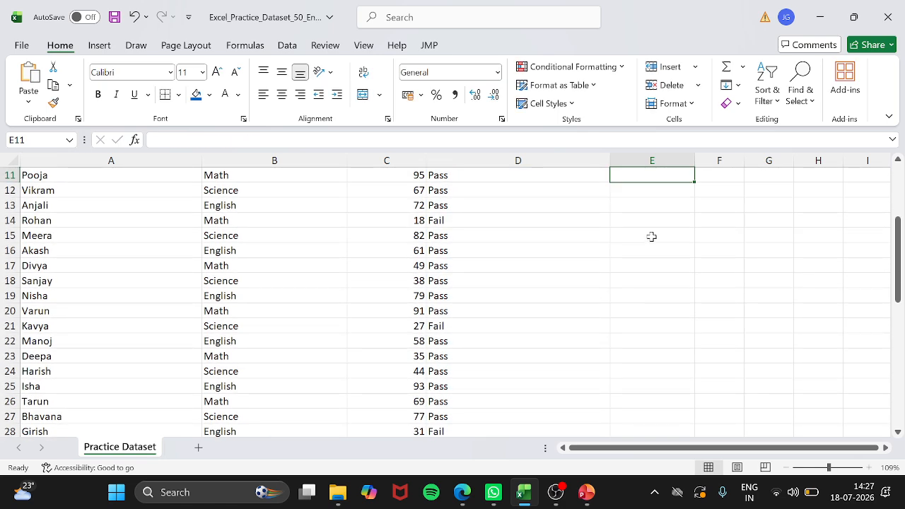
{"action": "scroll", "coordinate": [650, 236], "scroll_direction": "up", "scroll_amount": 4}
{"action": "left_click", "coordinate": [653, 308]}
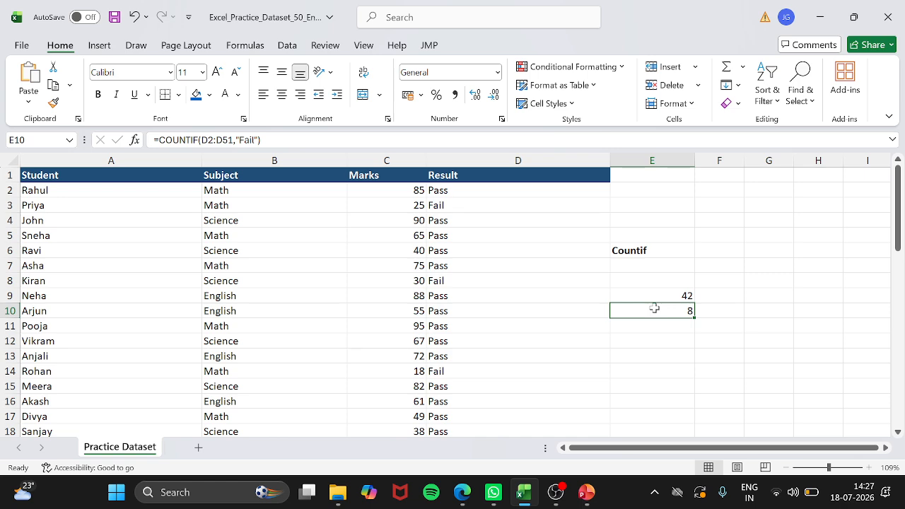
Step: Examine the Pass and Fail counts in E9 and E10 up close, alongside the Subject, Marks and Result columns
{"action": "scroll", "coordinate": [653, 308], "scroll_direction": "up", "scroll_amount": 5}
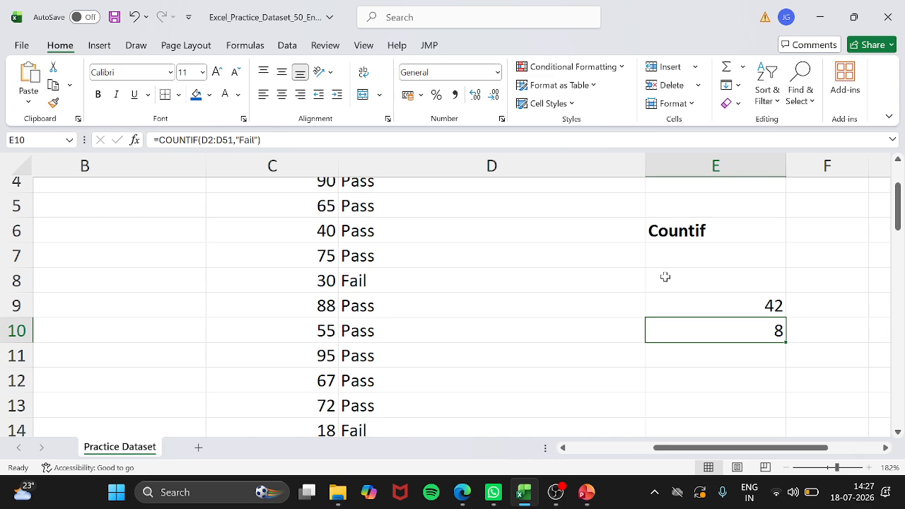
{"action": "scroll", "coordinate": [665, 277], "scroll_direction": "up", "scroll_amount": 1}
{"action": "scroll", "coordinate": [665, 277], "scroll_direction": "down", "scroll_amount": 3, "text": "ctrl"}
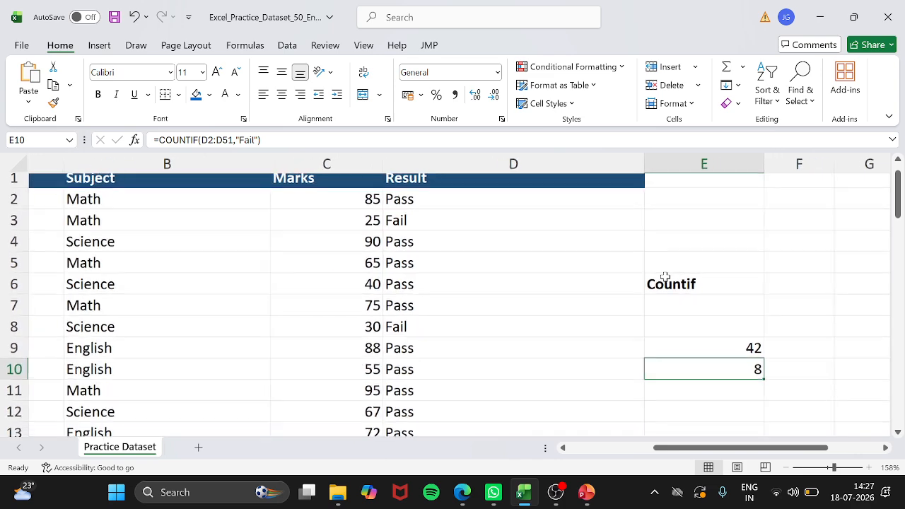
{"action": "scroll", "coordinate": [406, 343], "scroll_direction": "down", "scroll_amount": 1}
{"action": "scroll", "coordinate": [405, 344], "scroll_direction": "up", "scroll_amount": 1}
{"action": "scroll", "coordinate": [407, 343], "scroll_direction": "down", "scroll_amount": 2, "text": "ctrl"}
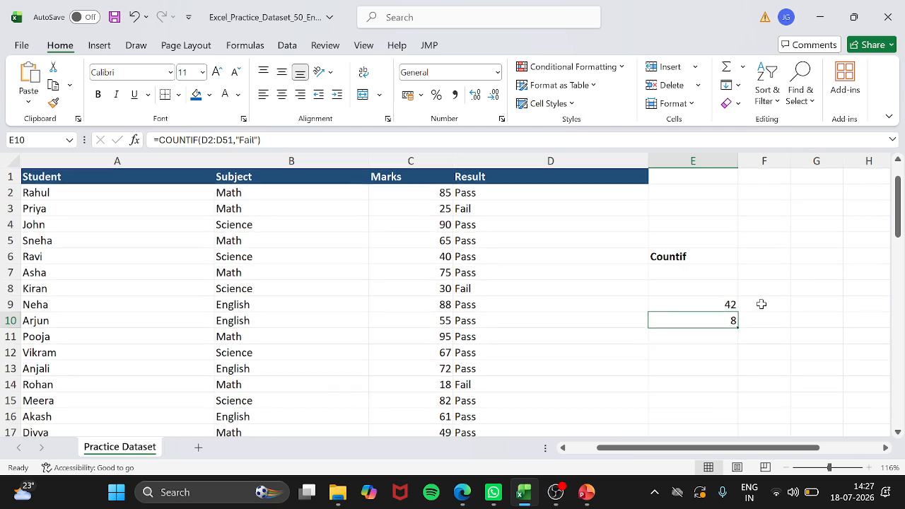
{"action": "scroll", "coordinate": [729, 309], "scroll_direction": "right", "scroll_amount": 1}
{"action": "left_click", "coordinate": [225, 235]}
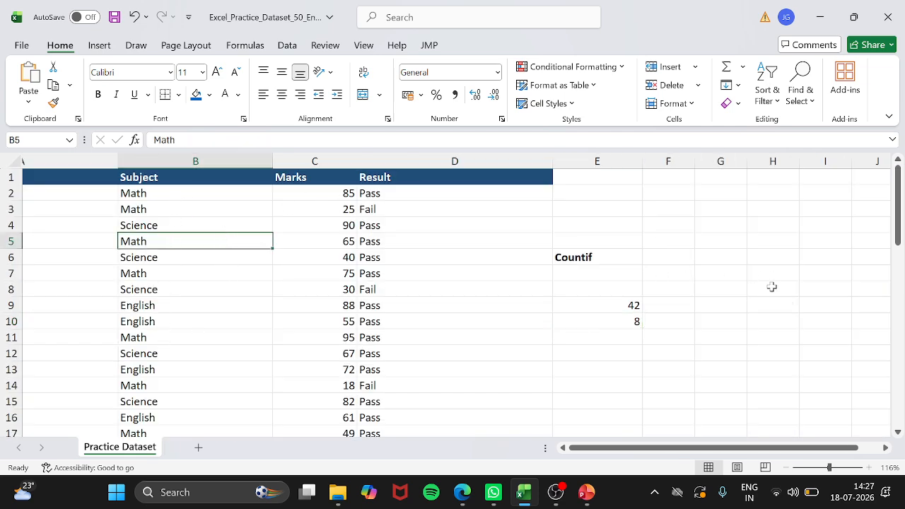
{"action": "left_click", "coordinate": [547, 341]}
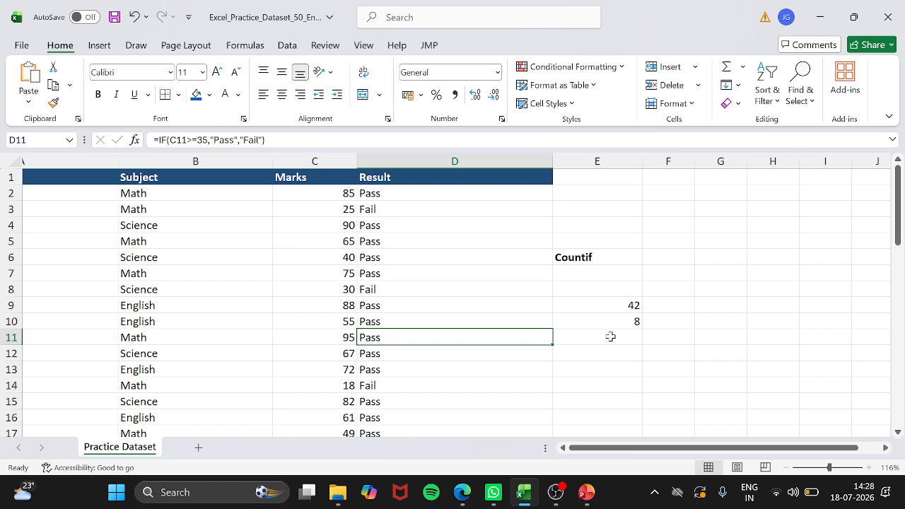
{"action": "key", "text": "F2"}
{"action": "key", "text": "Escape"}
{"action": "double_click", "coordinate": [613, 366]}
{"action": "key", "text": "Escape"}
Step: Count the Math entries of the Subject column in cell E11 with the formula =COUNTIF(B2:B51,"Math")
{"action": "left_click", "coordinate": [664, 336]}
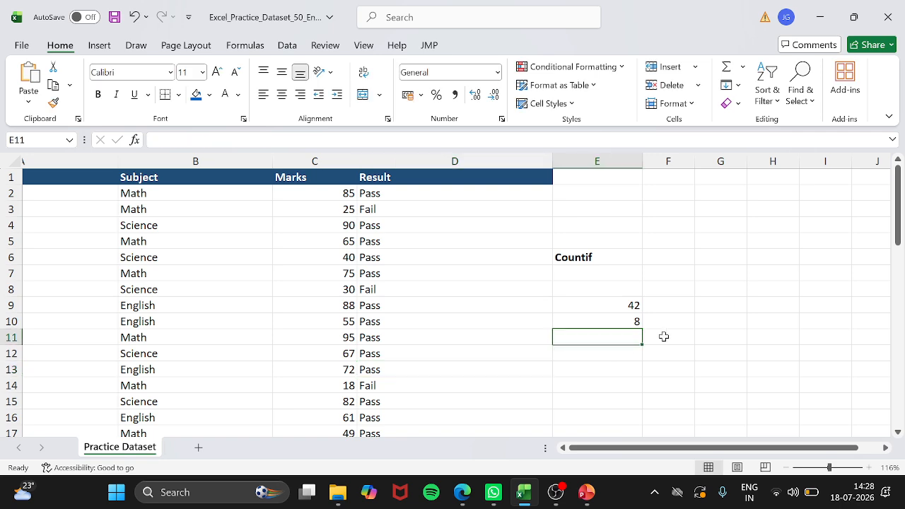
{"action": "type", "text": "="}
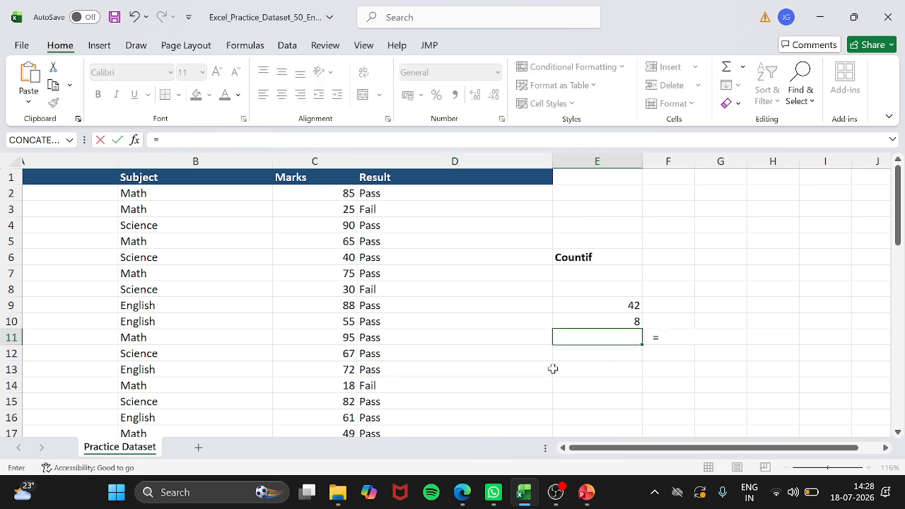
{"action": "type", "text": "count"}
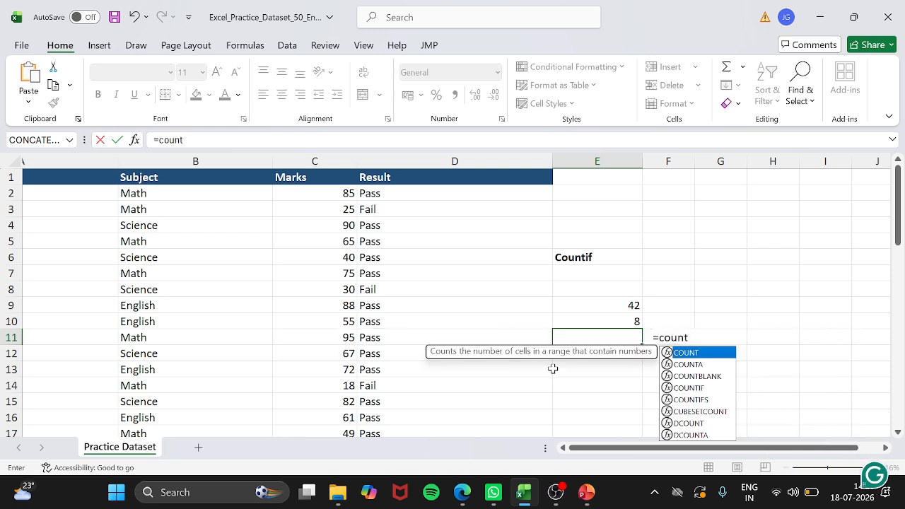
{"action": "type", "text": "if("}
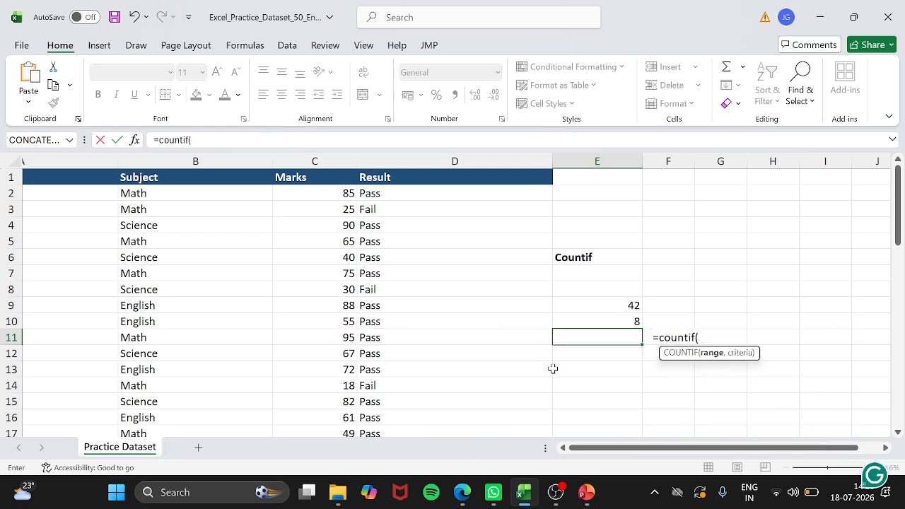
{"action": "left_click", "coordinate": [142, 188]}
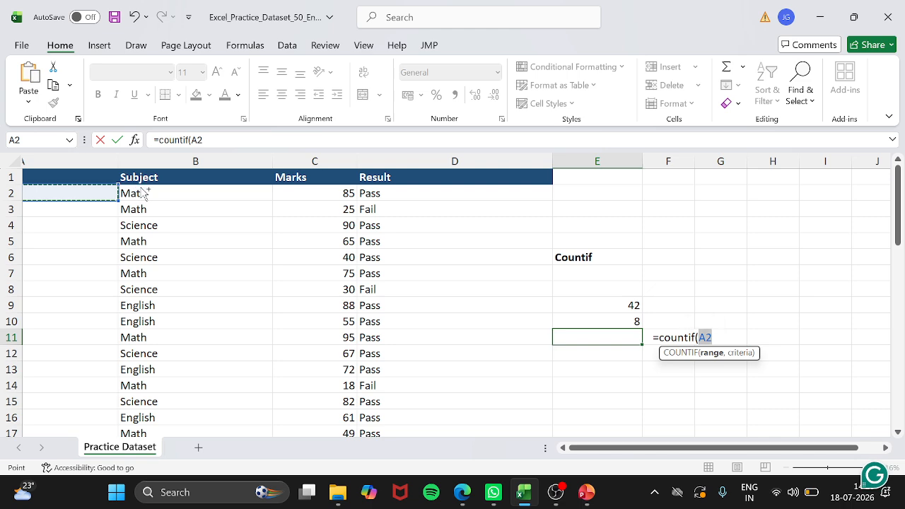
{"action": "key", "text": "ctrl+shift+Down"}
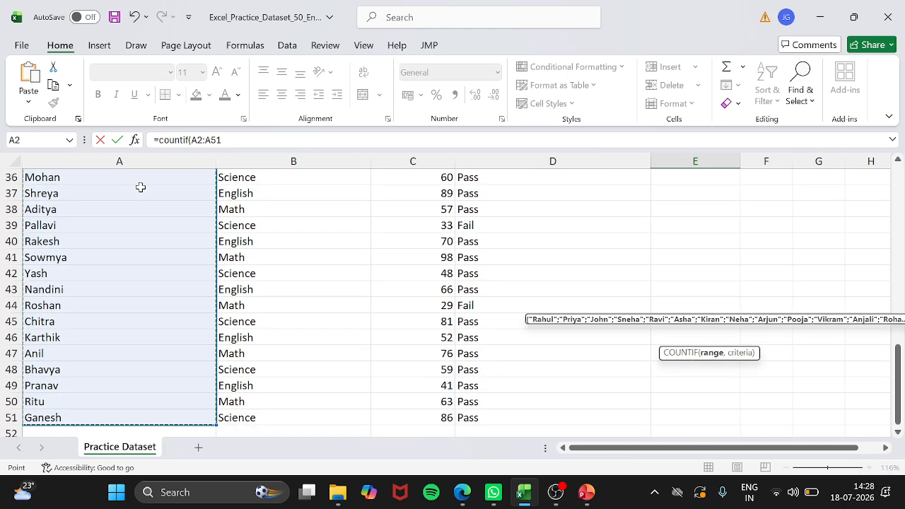
{"action": "key", "text": "Right"}
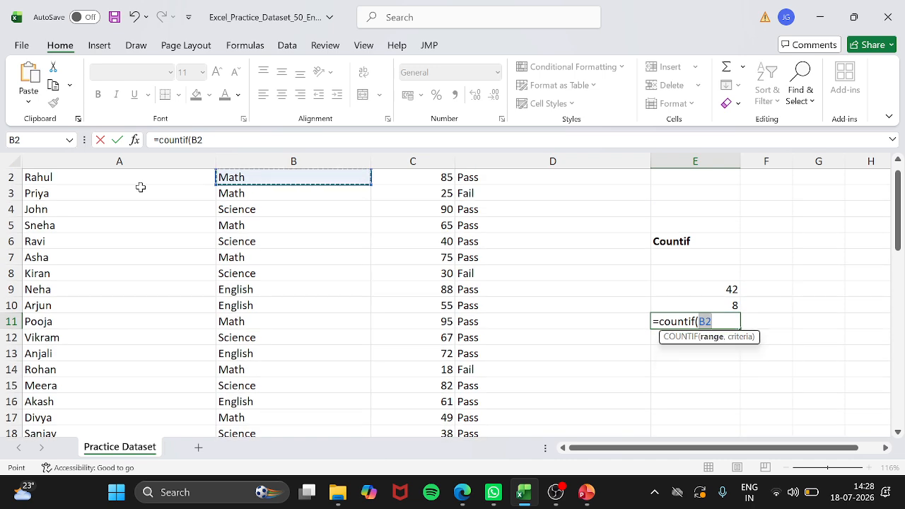
{"action": "key", "text": "Up"}
{"action": "key", "text": "Down"}
{"action": "key", "text": "ctrl+shift+Down"}
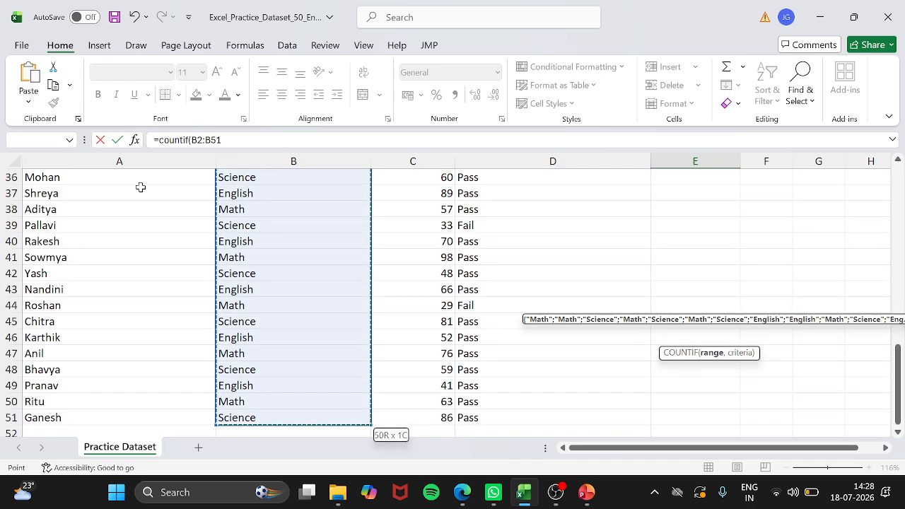
{"action": "type", "text": ",\"Math\")"}
{"action": "key", "text": "Return"}
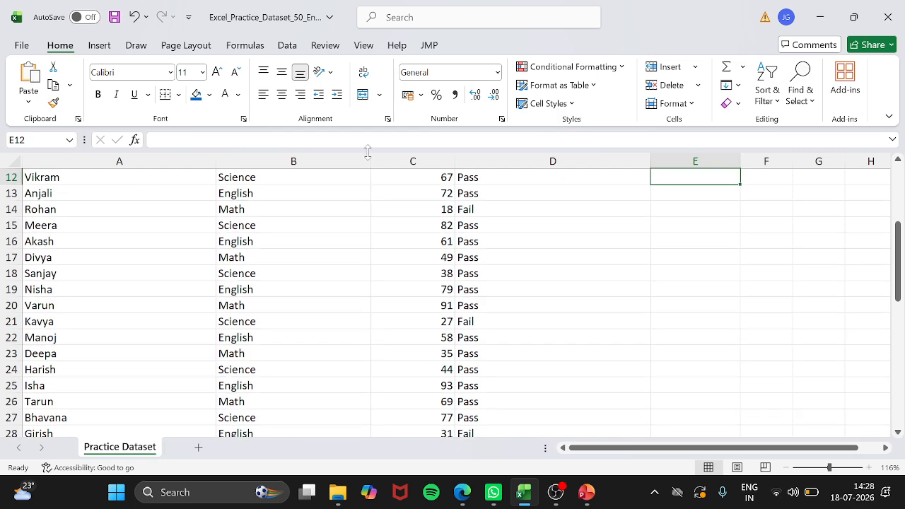
{"action": "scroll", "coordinate": [575, 304], "scroll_direction": "up", "scroll_amount": 3}
{"action": "left_click", "coordinate": [688, 301]}
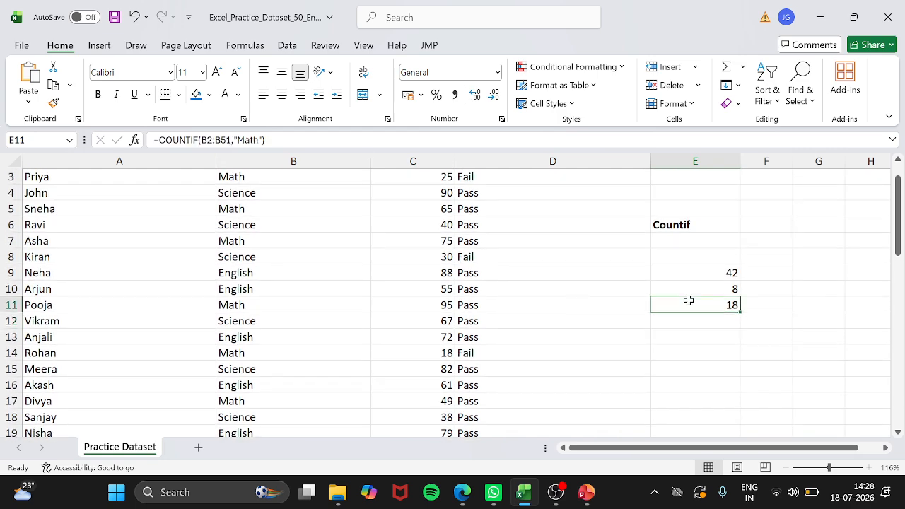
{"action": "scroll", "coordinate": [621, 292], "scroll_direction": "up", "scroll_amount": 1}
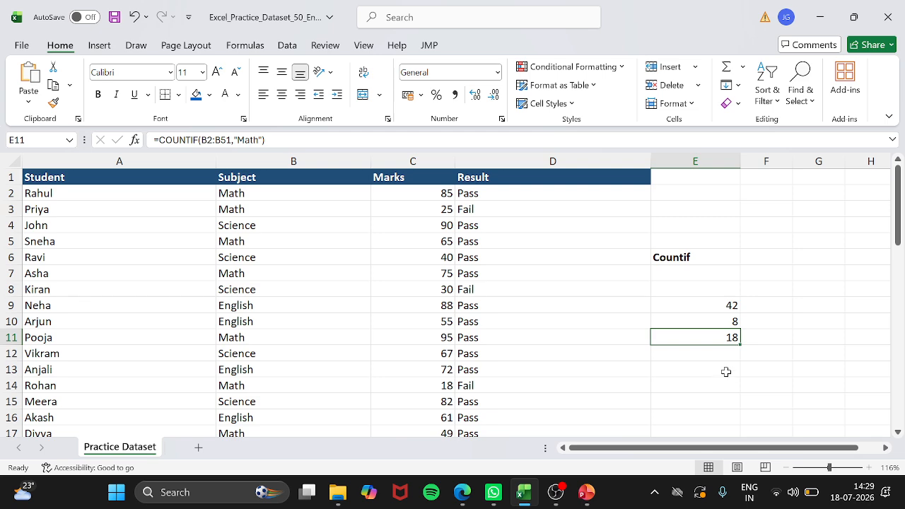
Step: Total the Science marks in cell E13 with the formula =SUMIF(B2:B51,"Science",C2:C51)
{"action": "left_click", "coordinate": [725, 371]}
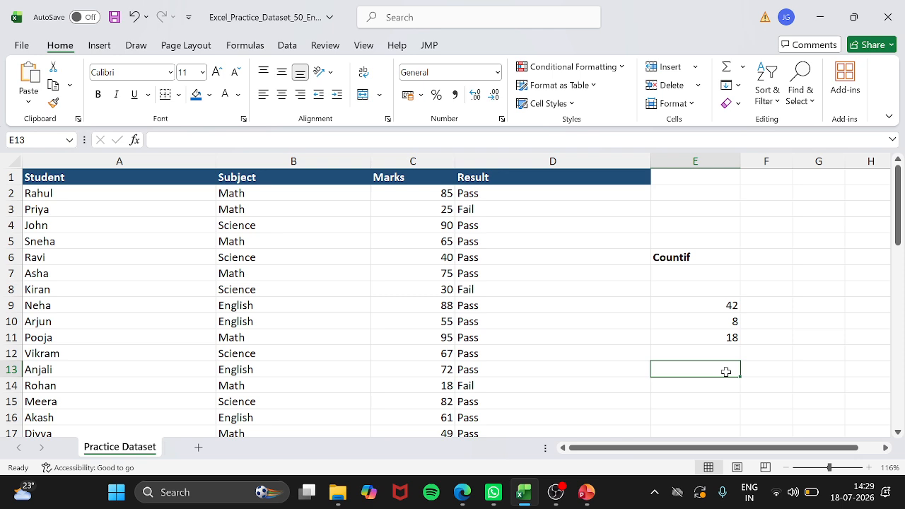
{"action": "type", "text": "="}
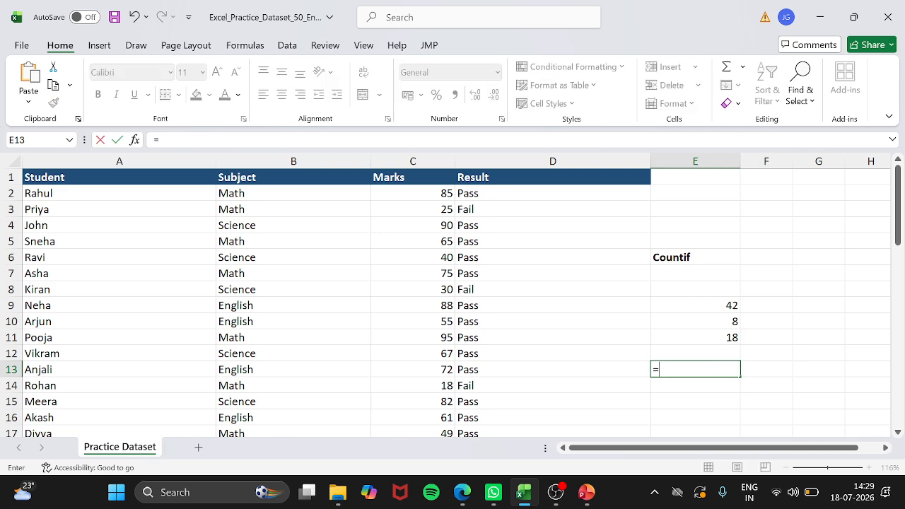
{"action": "type", "text": "sumif("}
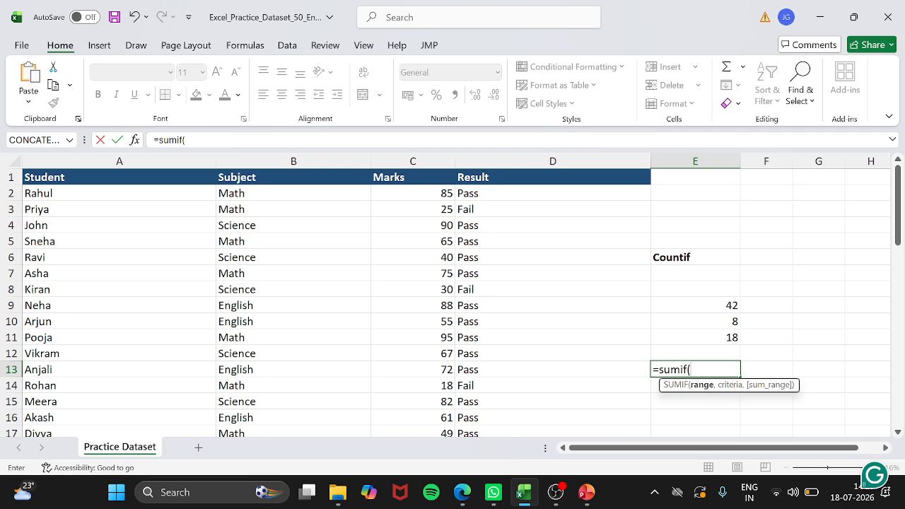
{"action": "left_click", "coordinate": [265, 193]}
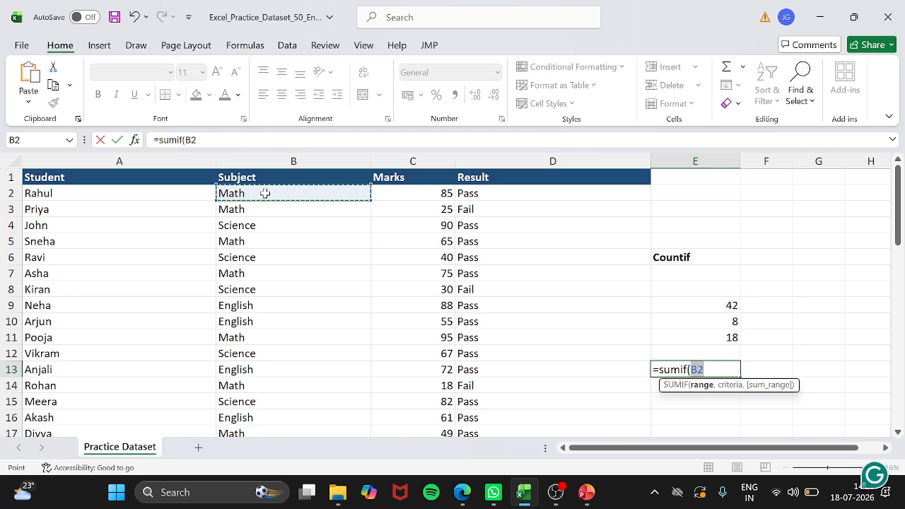
{"action": "key", "text": "ctrl+shift+Down"}
{"action": "type", "text": ",\"Science"}
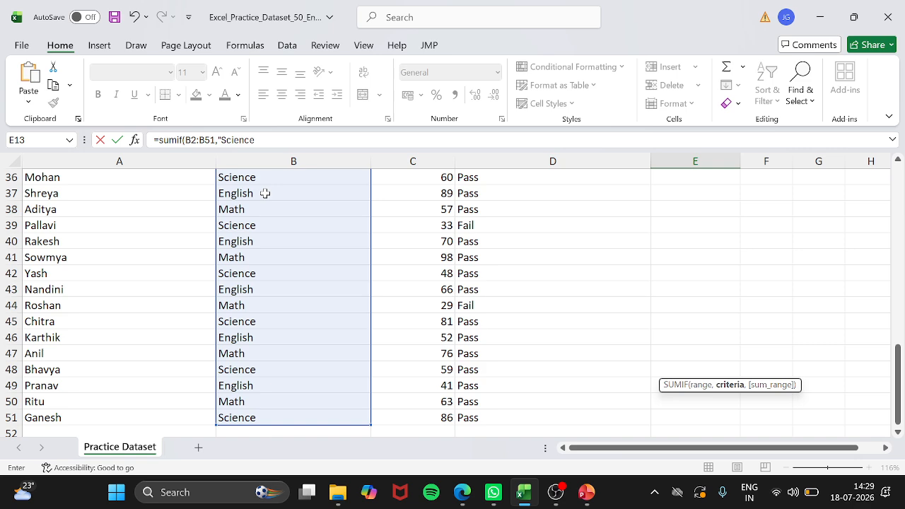
{"action": "type", "text": "\"<"}
{"action": "key", "text": "BackSpace"}
{"action": "type", "text": ","}
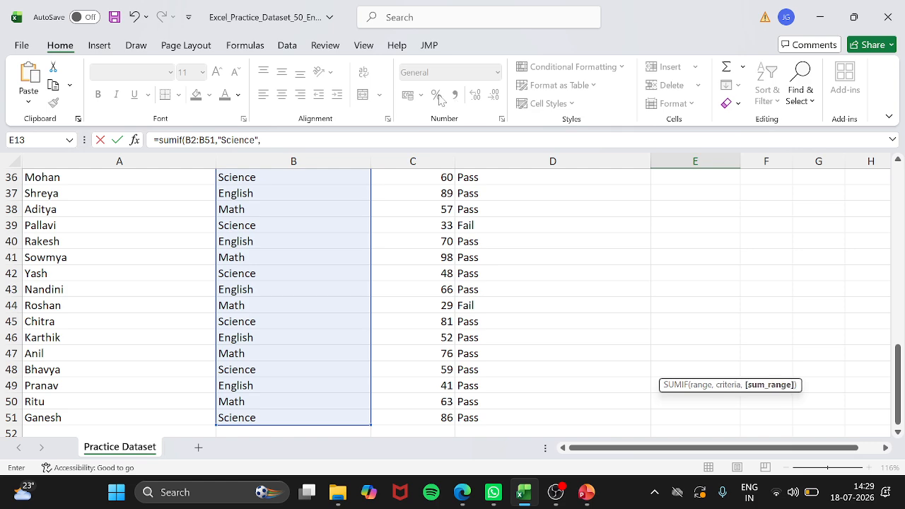
{"action": "scroll", "coordinate": [365, 292], "scroll_direction": "up", "scroll_amount": 12}
{"action": "left_click", "coordinate": [417, 194]}
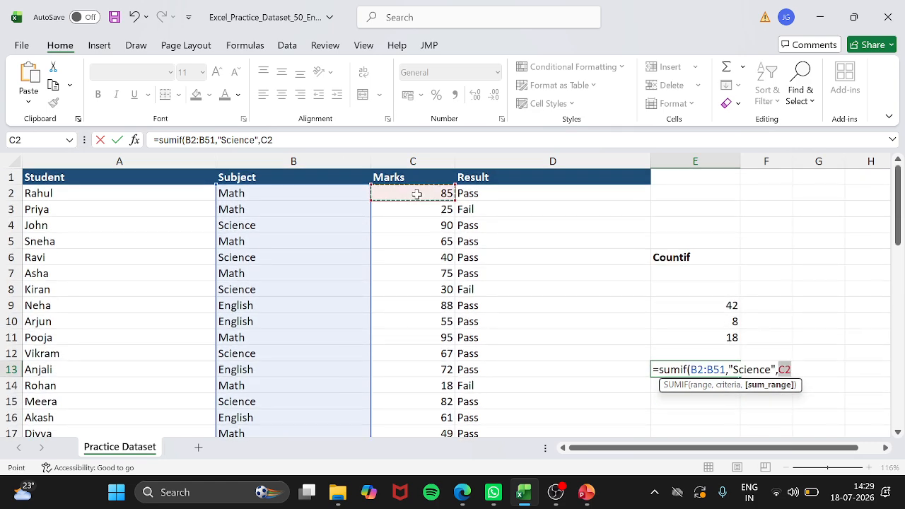
{"action": "key", "text": "ctrl+shift+Down"}
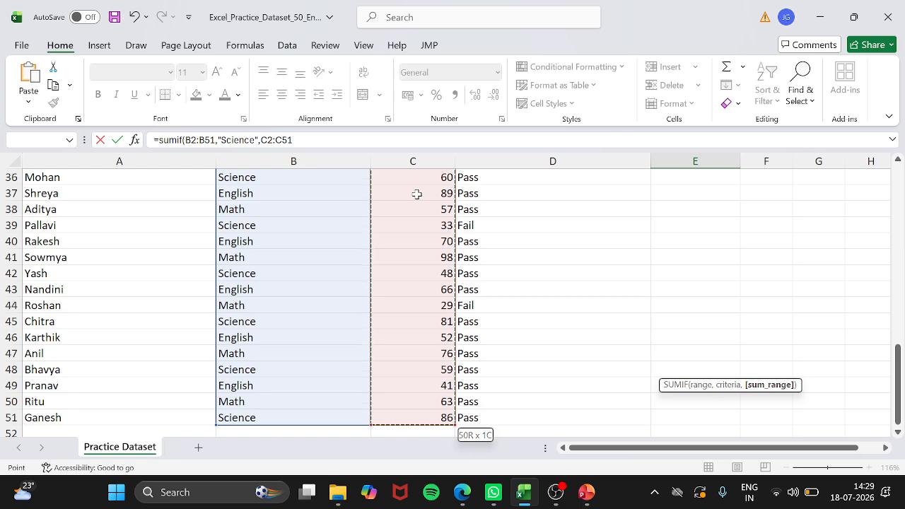
{"action": "key", "text": "Return"}
Step: Review the Science marks total and its SUMIF formula in cell E13
{"action": "left_click", "coordinate": [417, 194]}
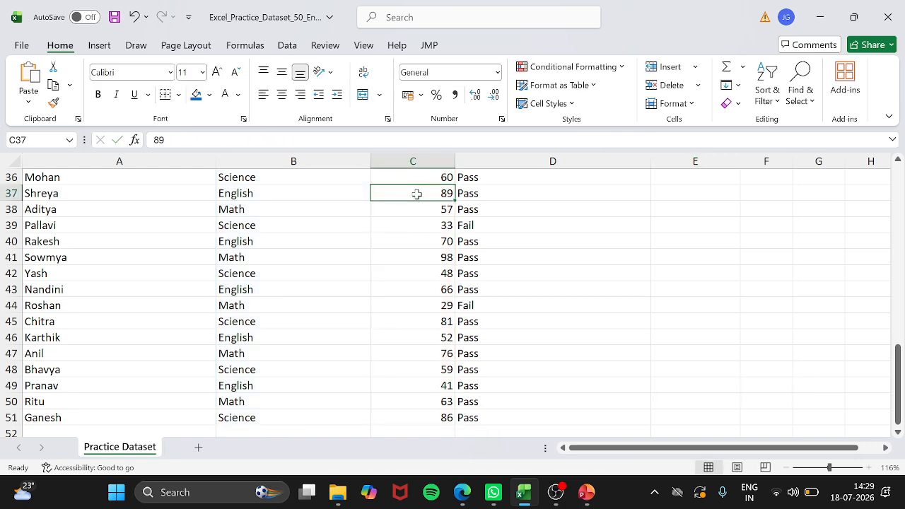
{"action": "scroll", "coordinate": [709, 259], "scroll_direction": "up", "scroll_amount": 12}
{"action": "scroll", "coordinate": [709, 260], "scroll_direction": "down", "scroll_amount": 1}
{"action": "left_click", "coordinate": [715, 321]}
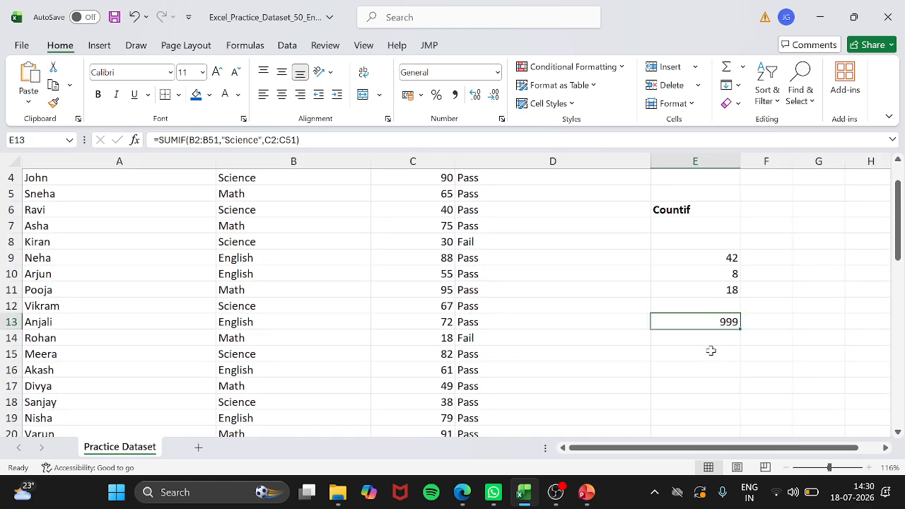
Step: Total the Math marks in cell E15 with the formula =SUMIF(B2:B51,"Math",C2:C51)
{"action": "left_click", "coordinate": [710, 351]}
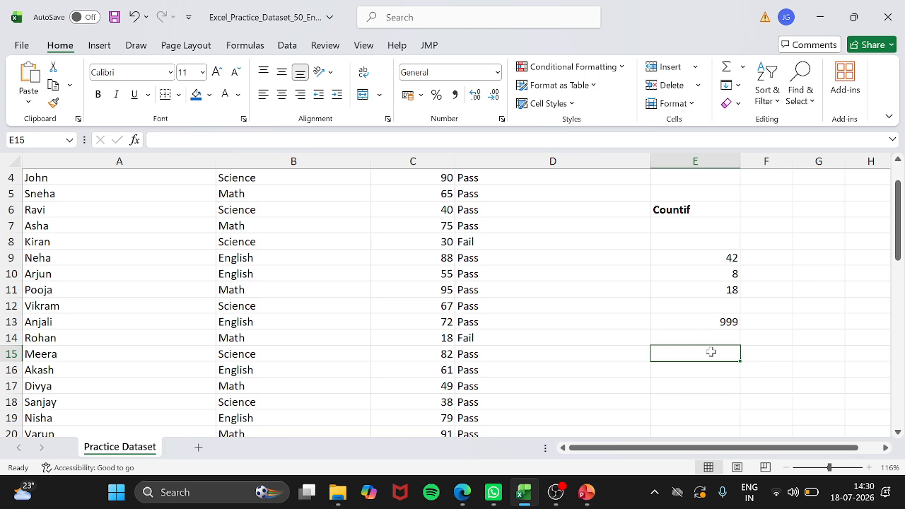
{"action": "scroll", "coordinate": [710, 351], "scroll_direction": "up", "scroll_amount": 1}
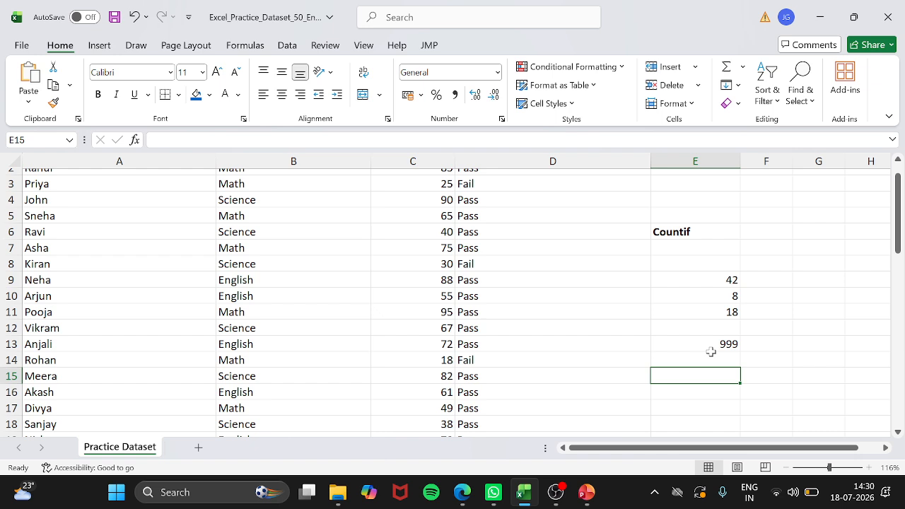
{"action": "type", "text": "="}
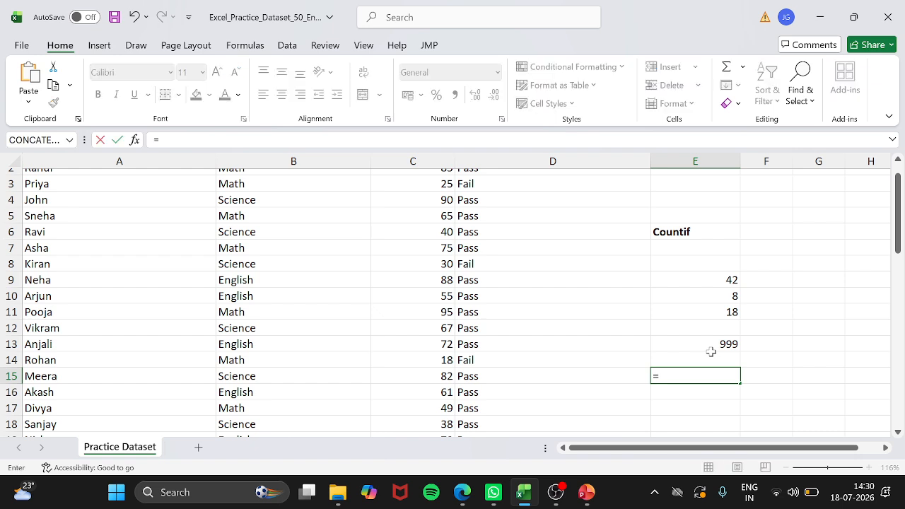
{"action": "type", "text": "sumif("}
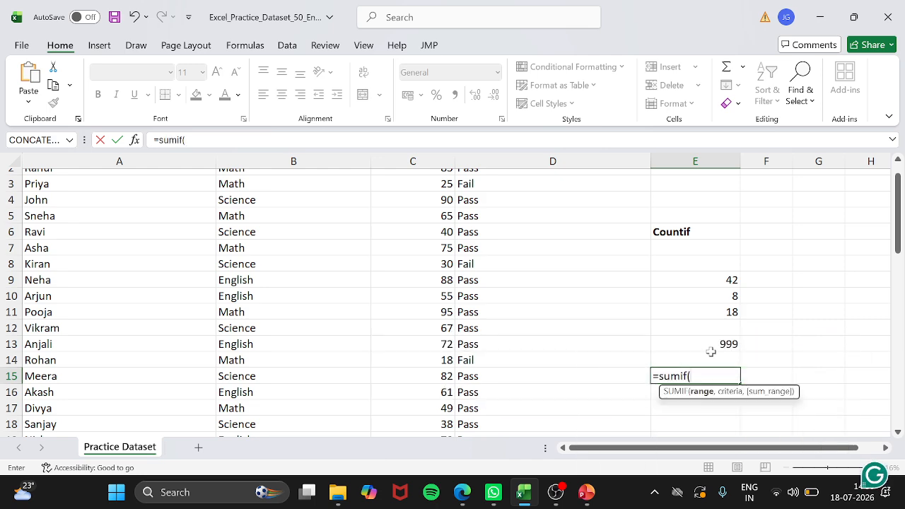
{"action": "scroll", "coordinate": [486, 274], "scroll_direction": "up", "scroll_amount": 1}
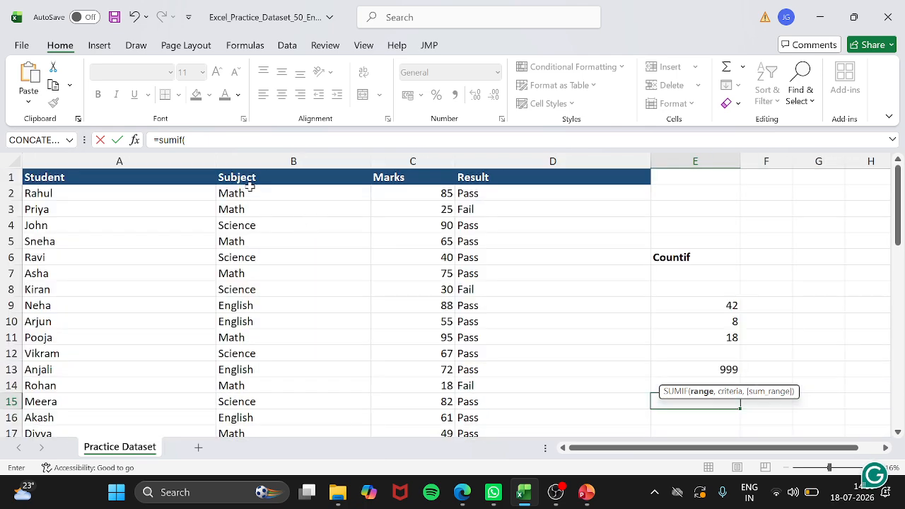
{"action": "left_click", "coordinate": [256, 202]}
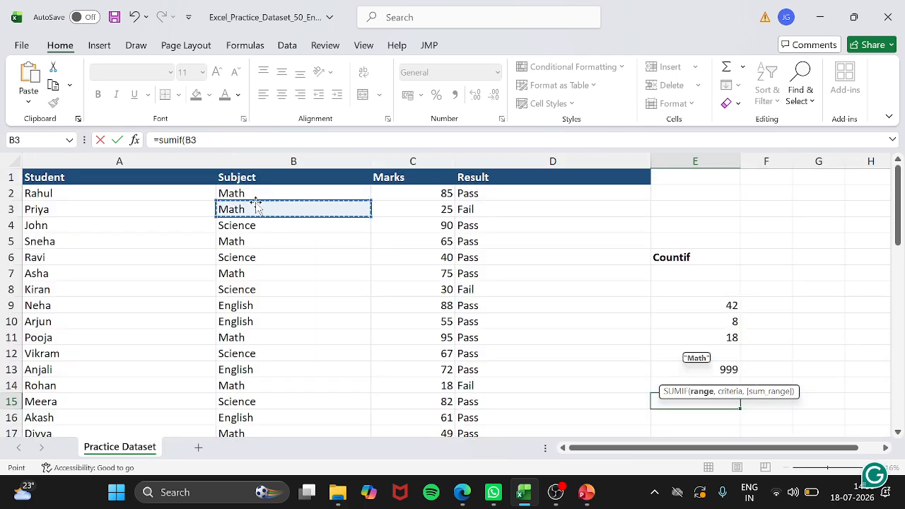
{"action": "key", "text": "Up"}
{"action": "key", "text": "ctrl+shift+Down"}
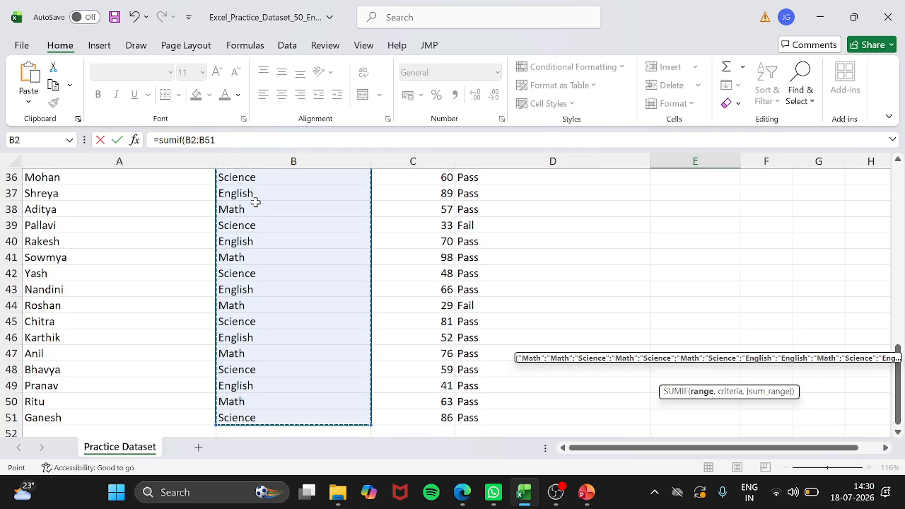
{"action": "type", "text": ","}
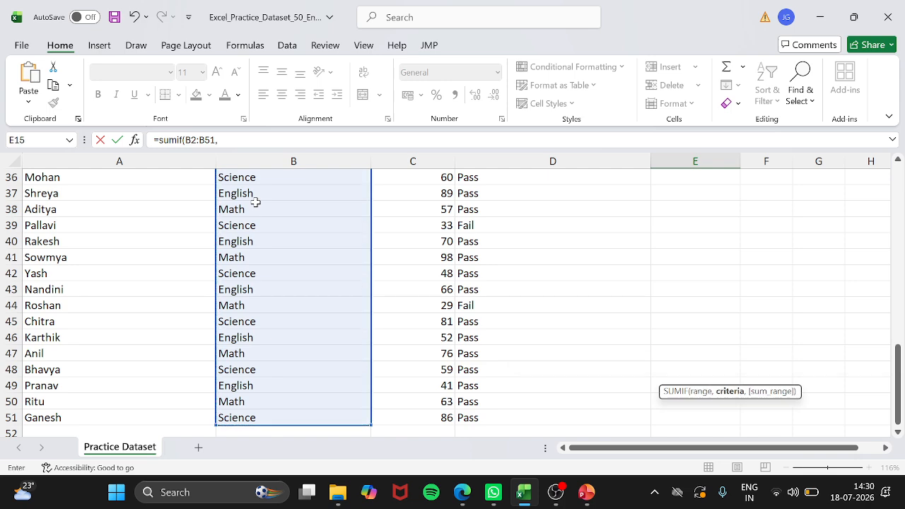
{"action": "type", "text": "\"Math\","}
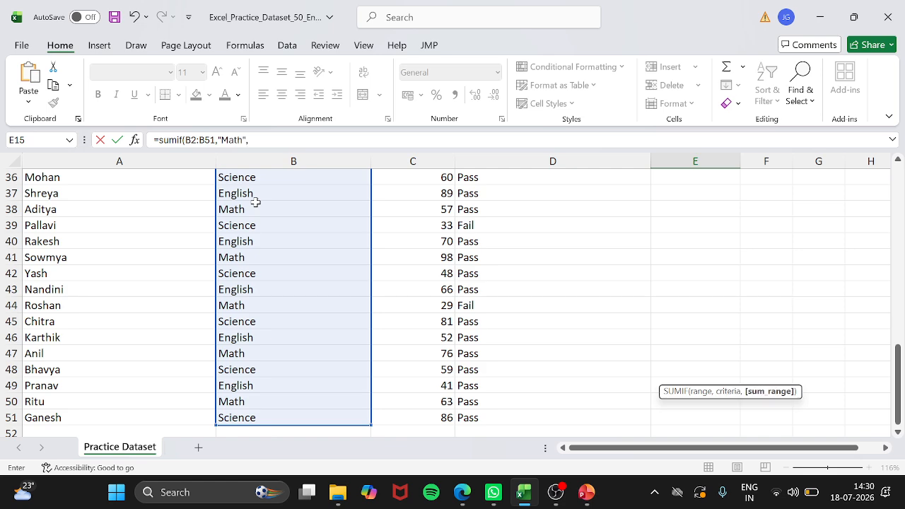
{"action": "scroll", "coordinate": [256, 200], "scroll_direction": "up", "scroll_amount": 12}
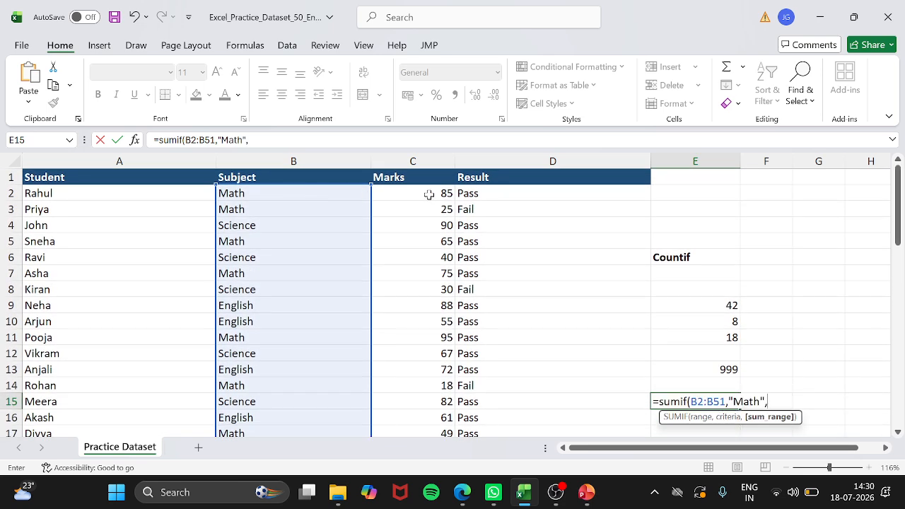
{"action": "left_click", "coordinate": [428, 194]}
{"action": "key", "text": "ctrl+shift+Down"}
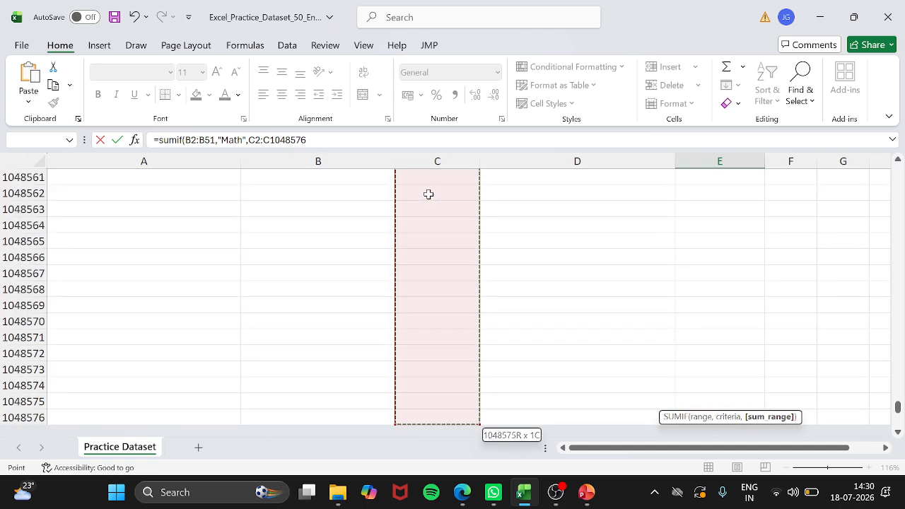
{"action": "key", "text": "ctrl+shift+Up"}
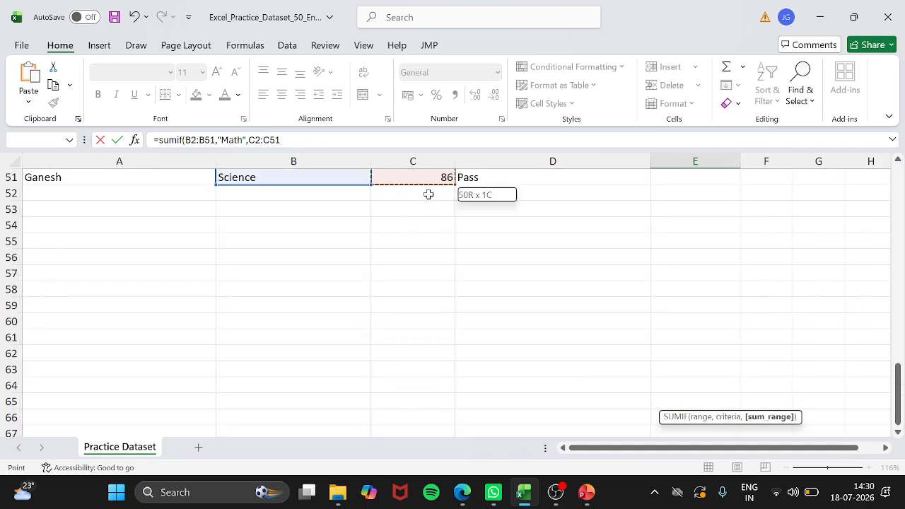
{"action": "type", "text": ")"}
{"action": "key", "text": "Return"}
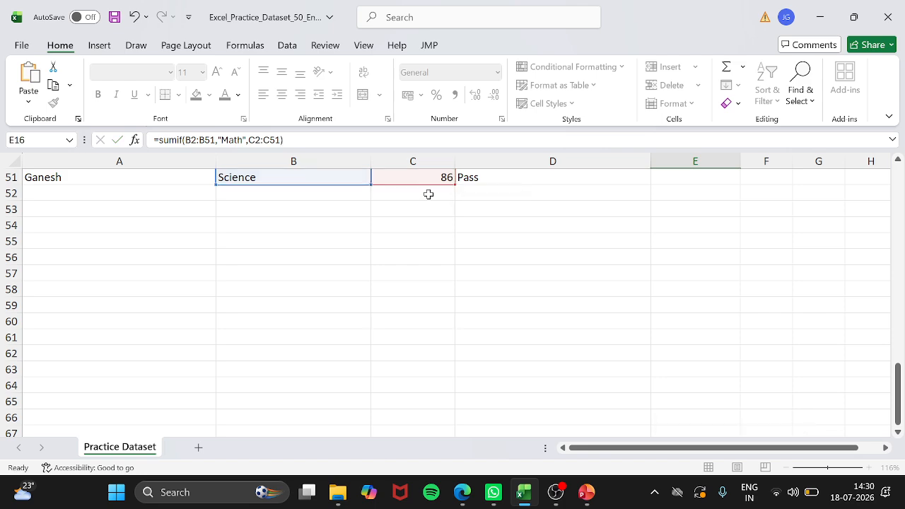
Step: Review the Math marks total and its SUMIF formula in cell E15
{"action": "scroll", "coordinate": [627, 214], "scroll_direction": "up", "scroll_amount": 2}
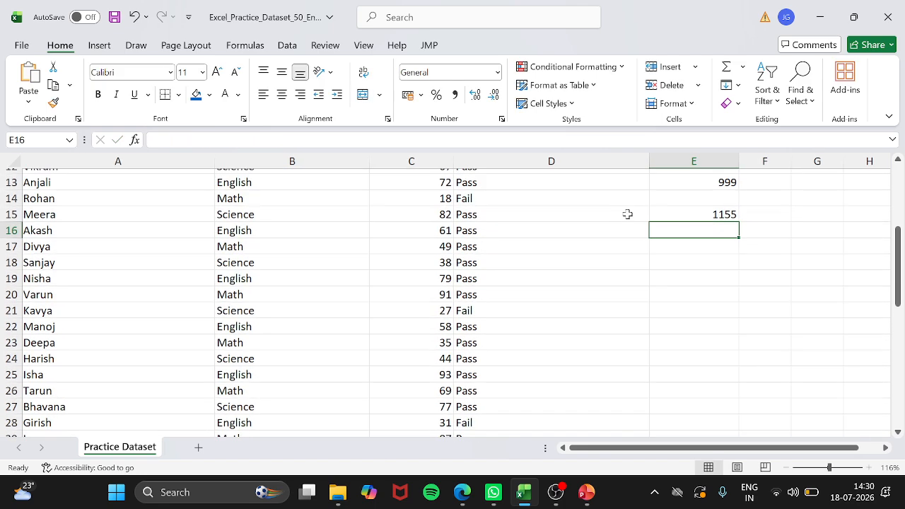
{"action": "left_click", "coordinate": [685, 212]}
{"action": "scroll", "coordinate": [685, 212], "scroll_direction": "up", "scroll_amount": 3}
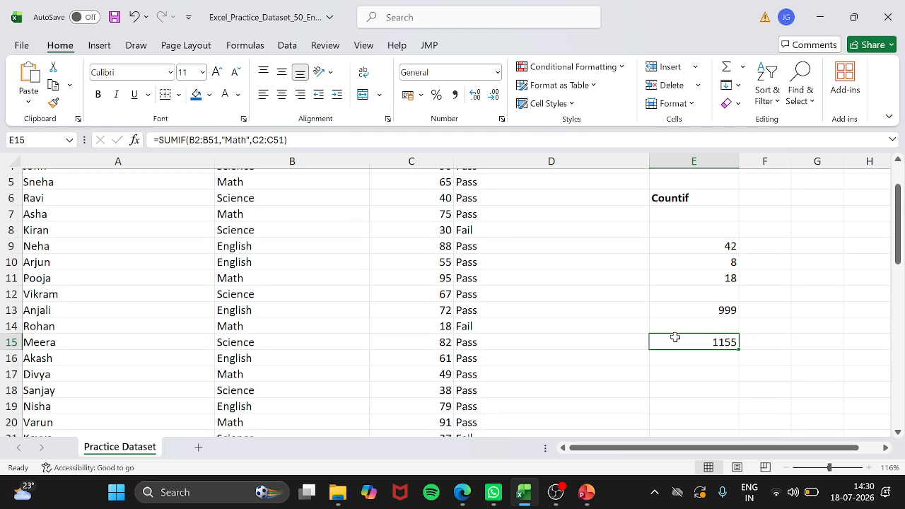
{"action": "scroll", "coordinate": [675, 337], "scroll_direction": "up", "scroll_amount": 1}
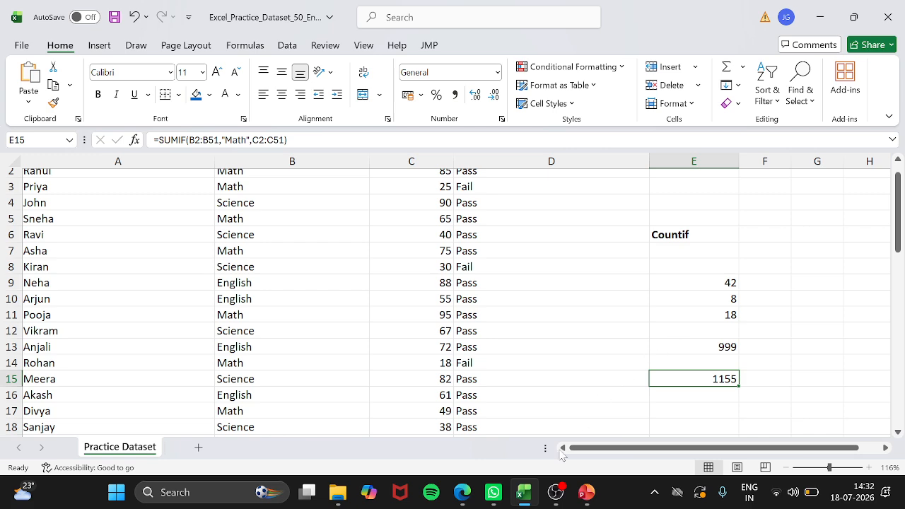
{"action": "left_click", "coordinate": [556, 493]}
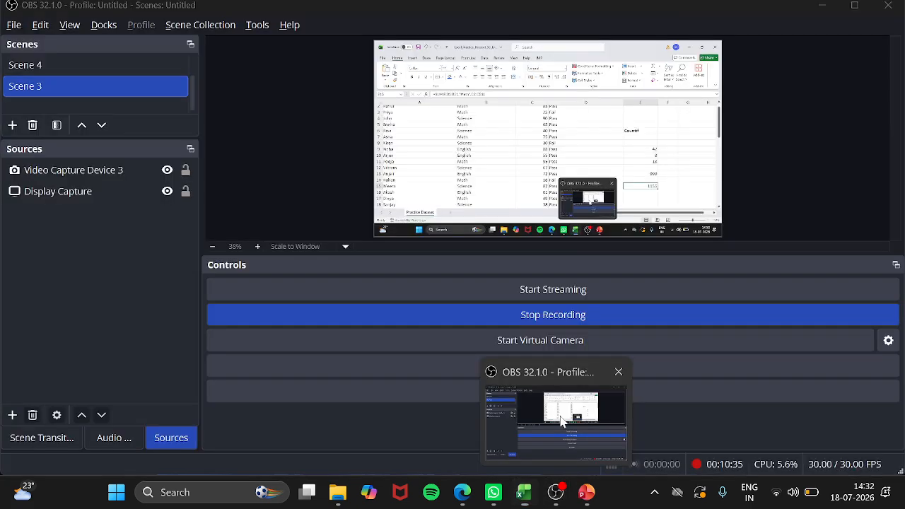